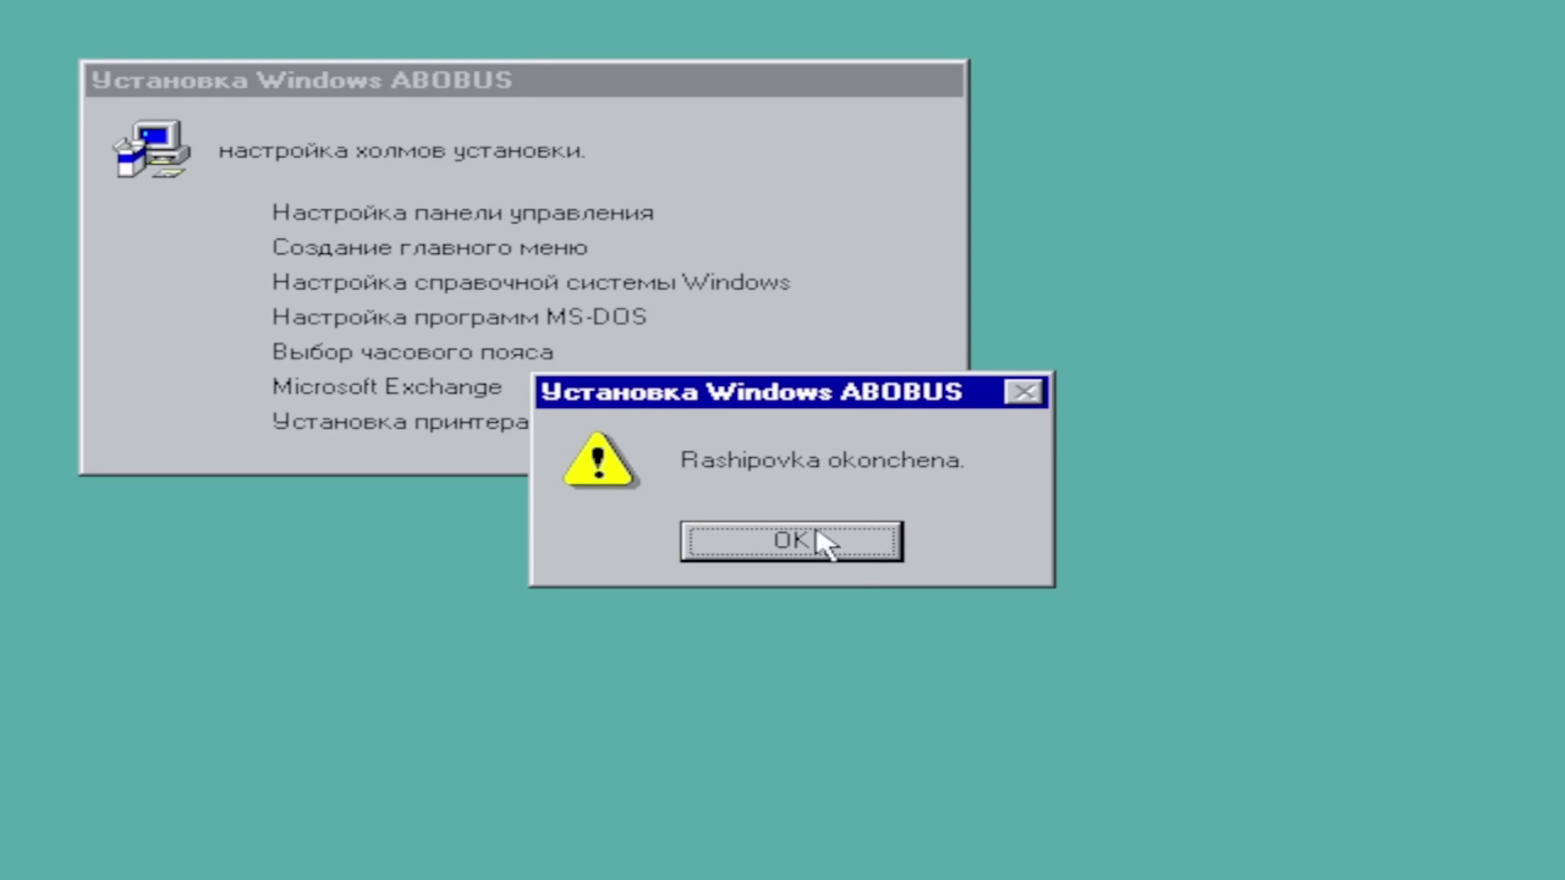
Step: Dismiss the end-of-setup message and the Welcome window, and open the Start menu
click(769, 557)
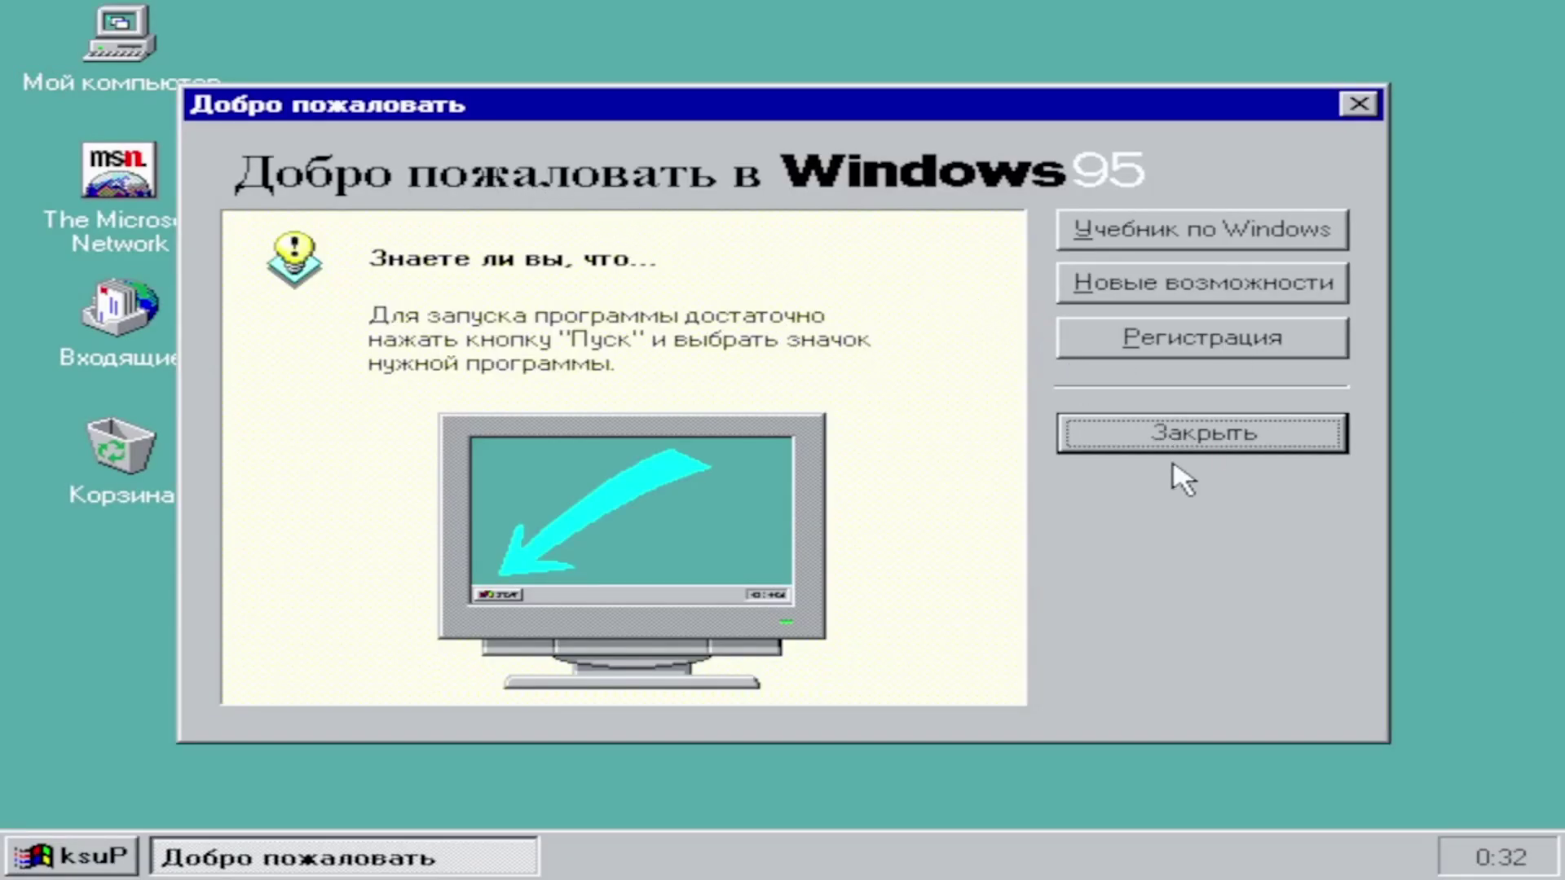
click(1171, 446)
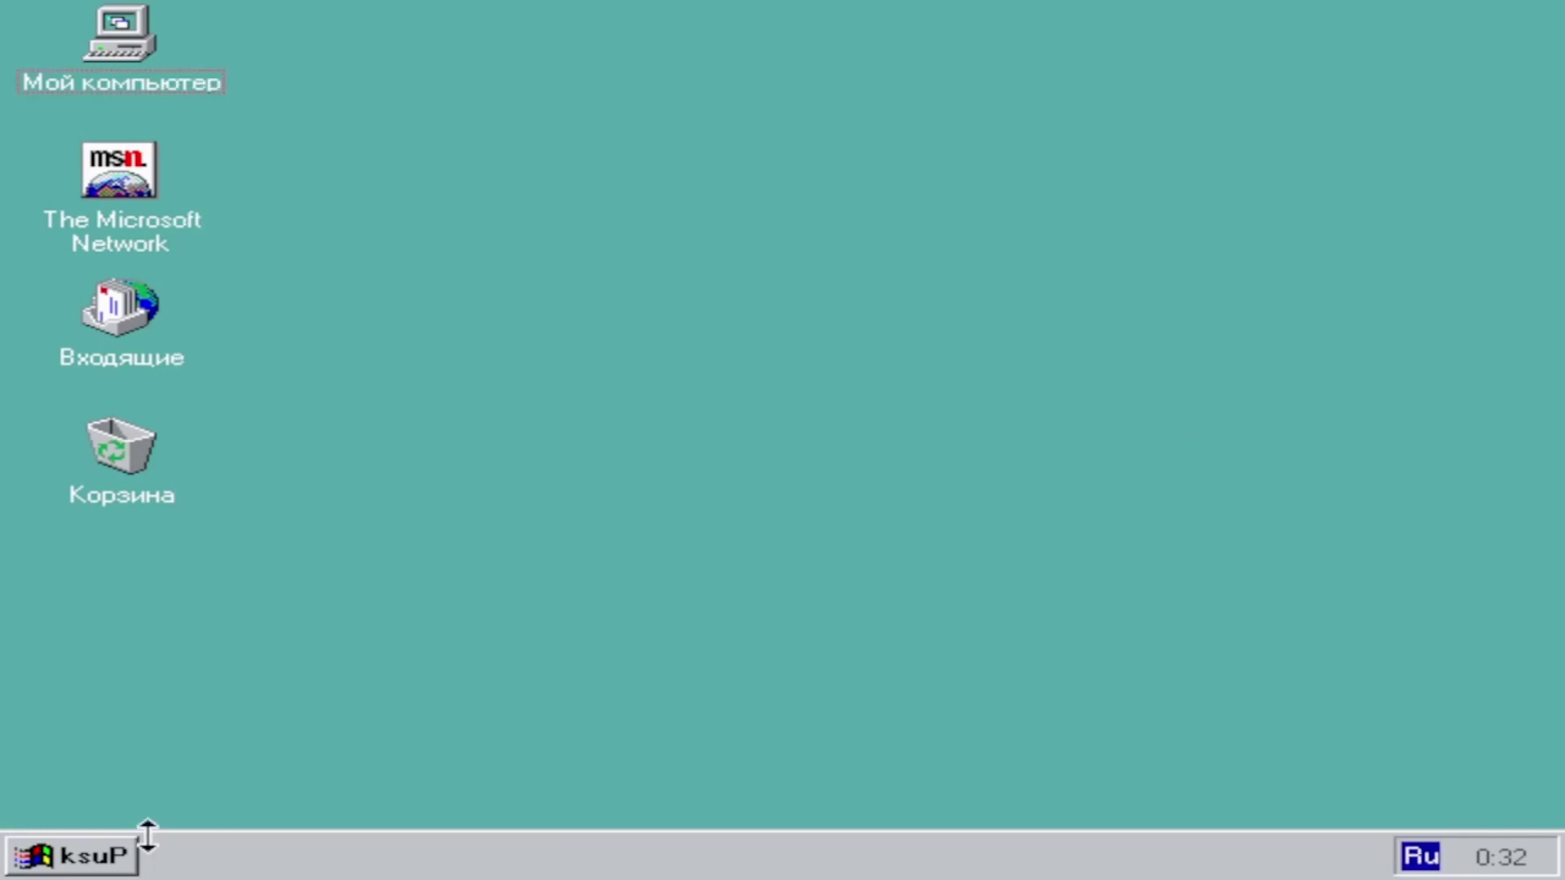
click(129, 854)
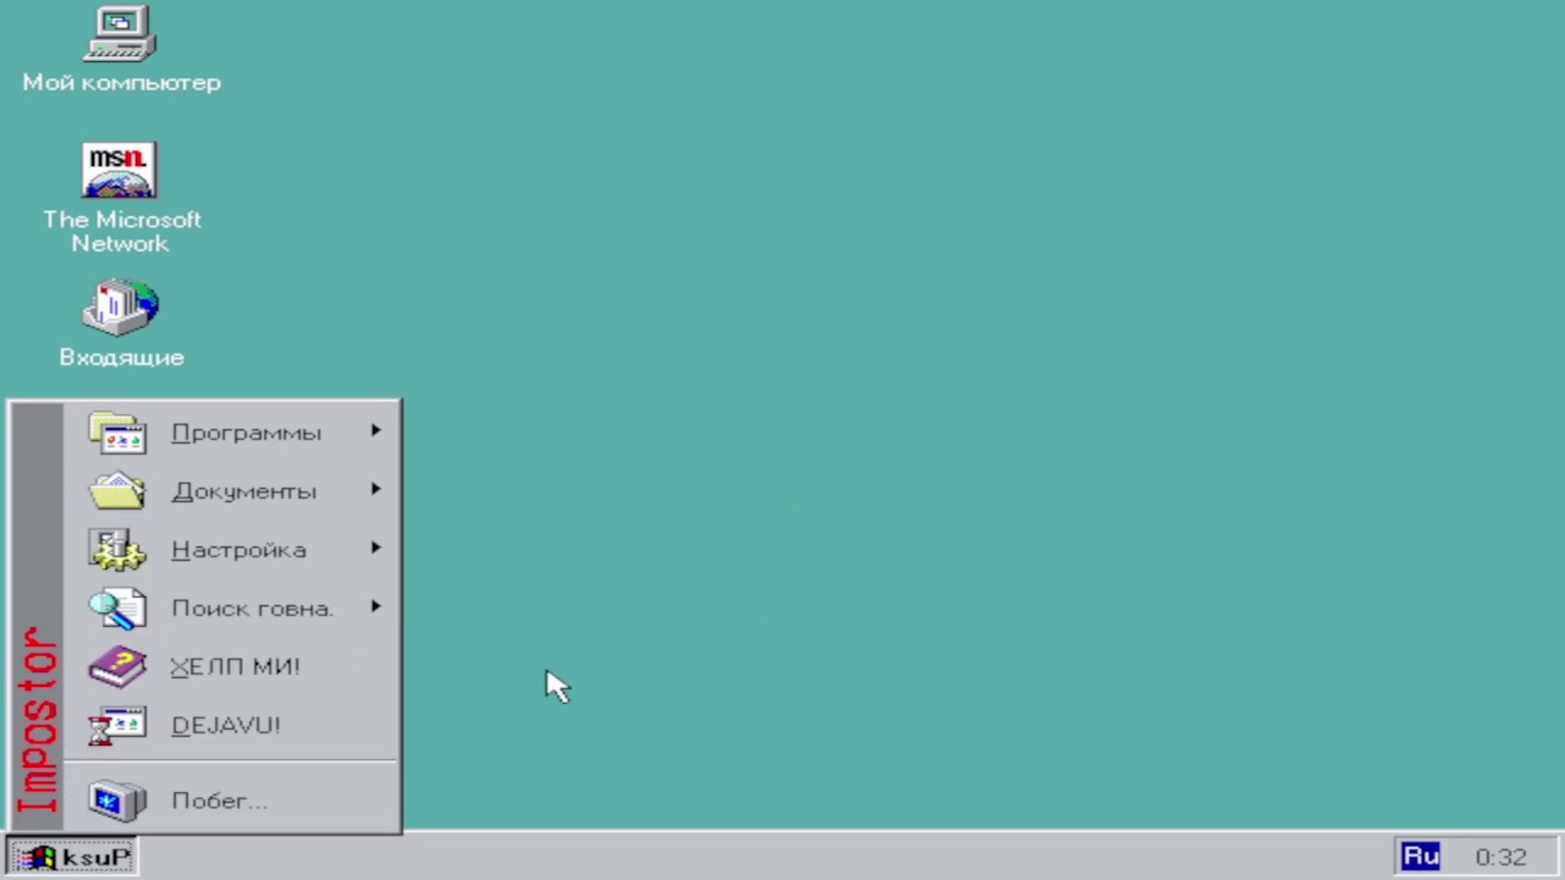
Step: Open the desktop's display properties at the Параметры settings
right_click(658, 667)
click(781, 652)
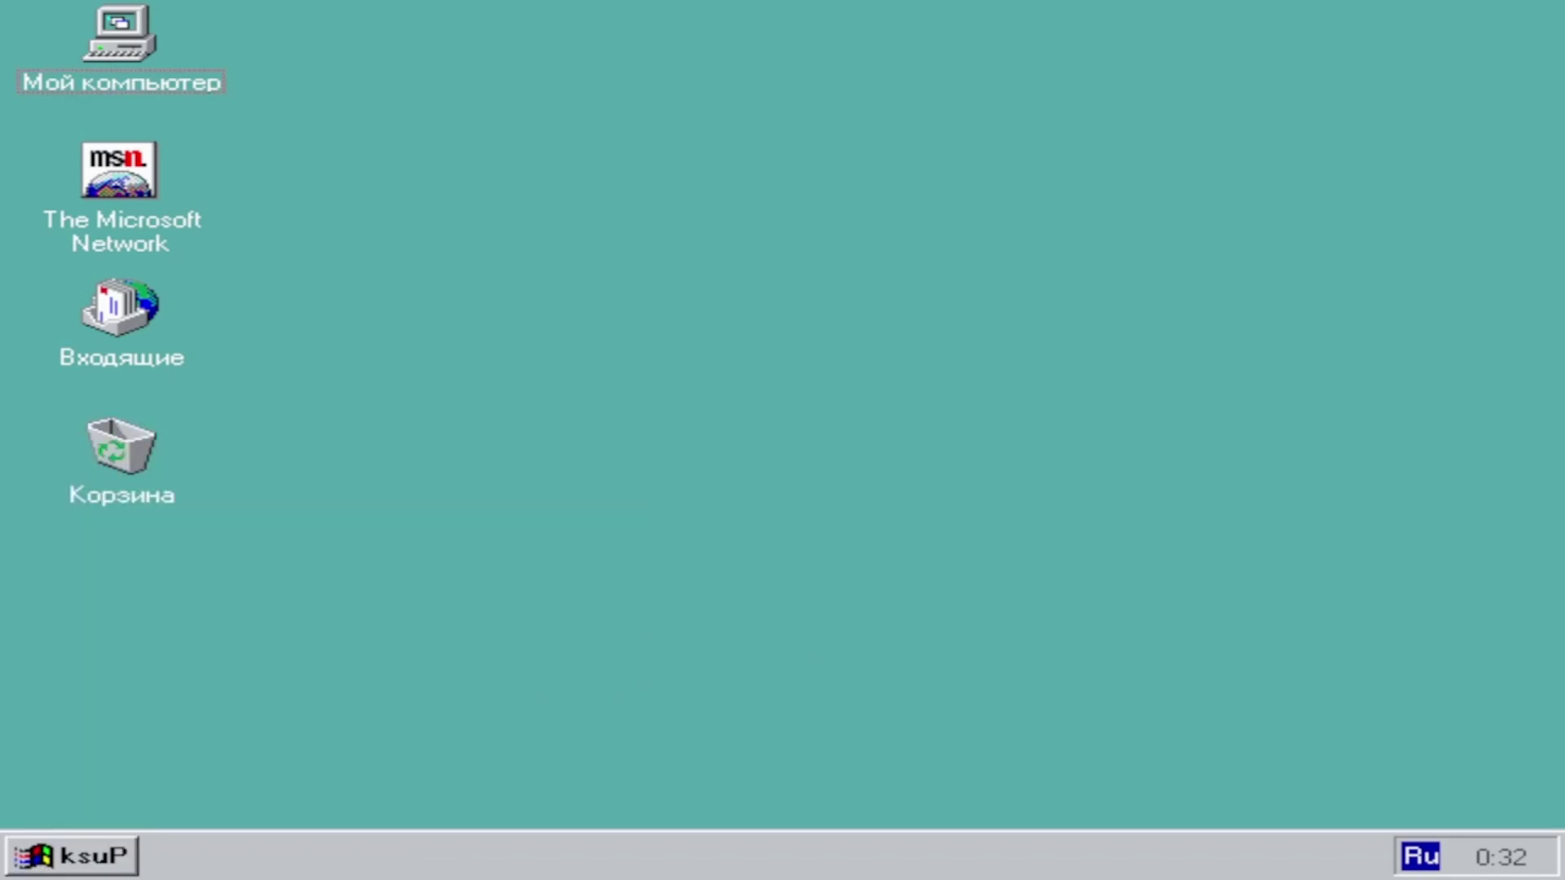
click(673, 78)
click(795, 74)
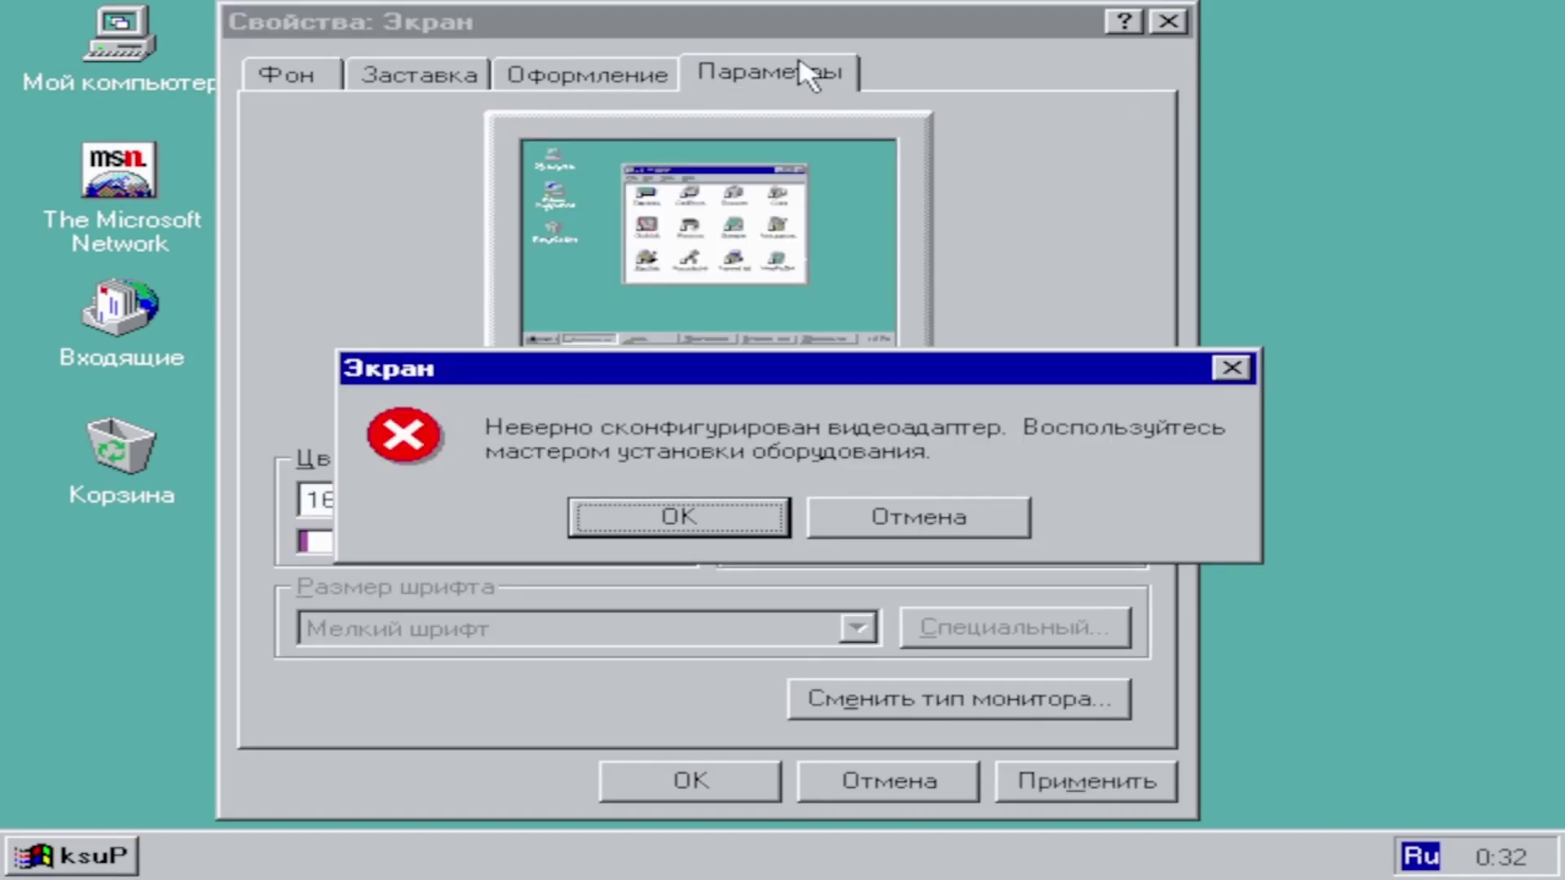
Step: Launch the Установка оборудования wizard from the video adapter error and run its search for new hardware
click(652, 517)
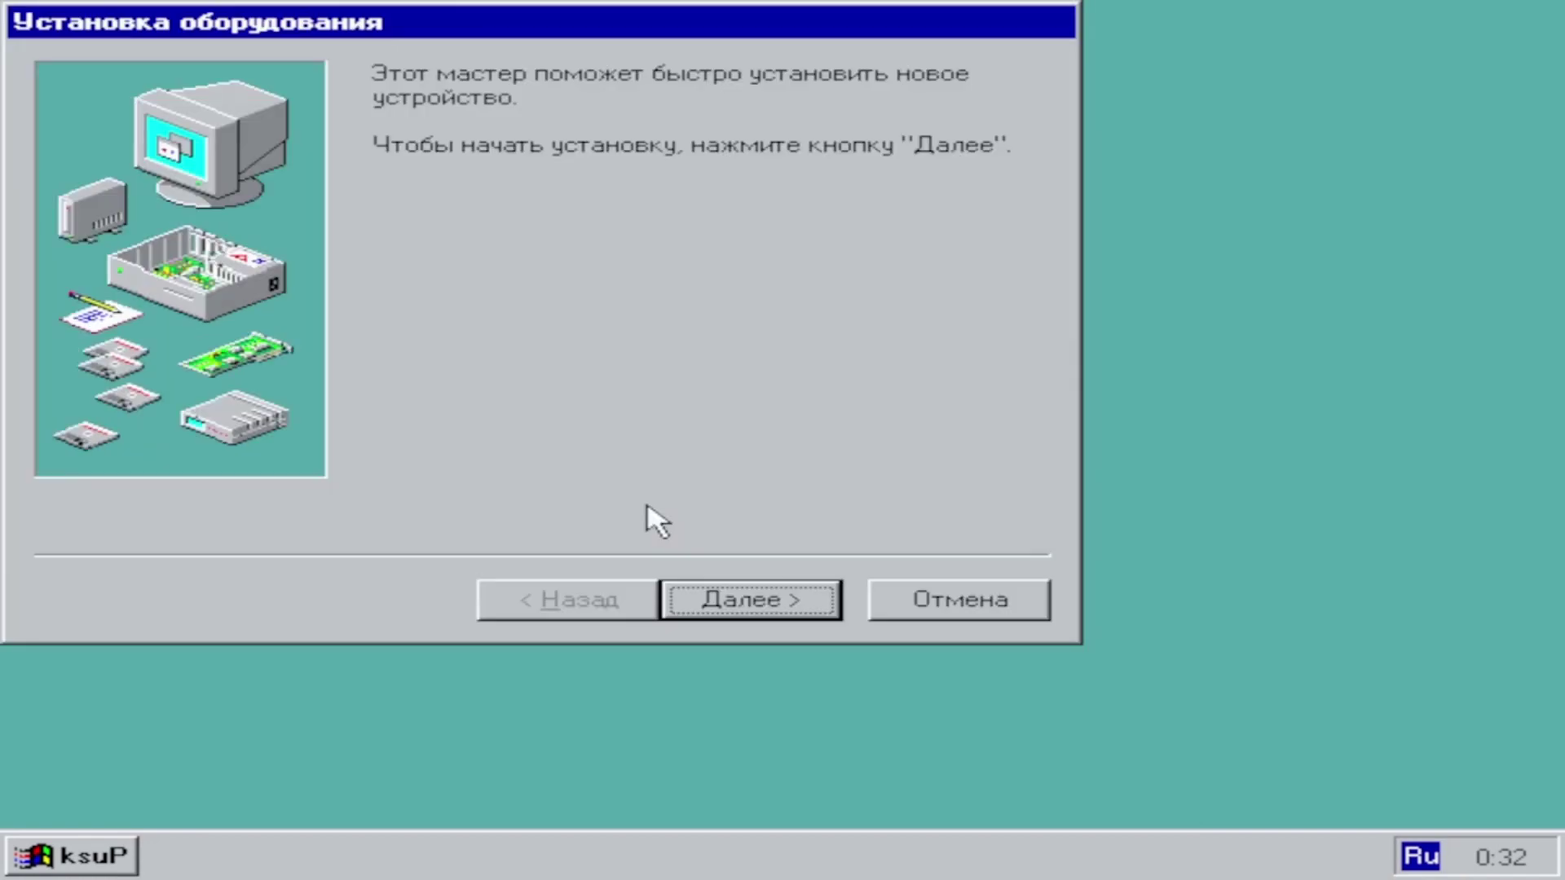
click(778, 607)
click(778, 608)
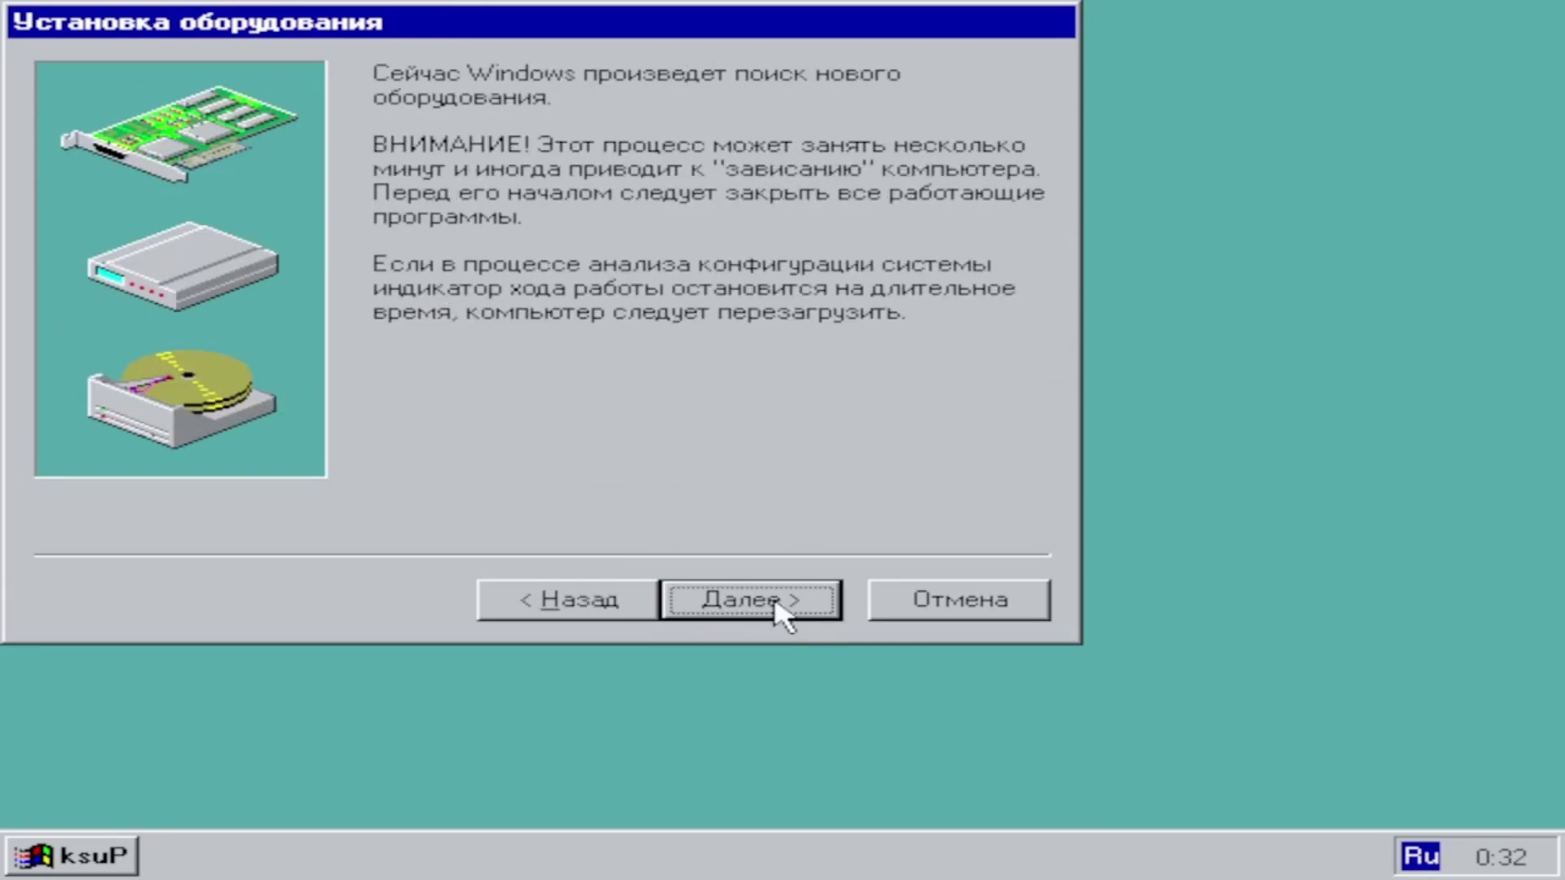
click(778, 607)
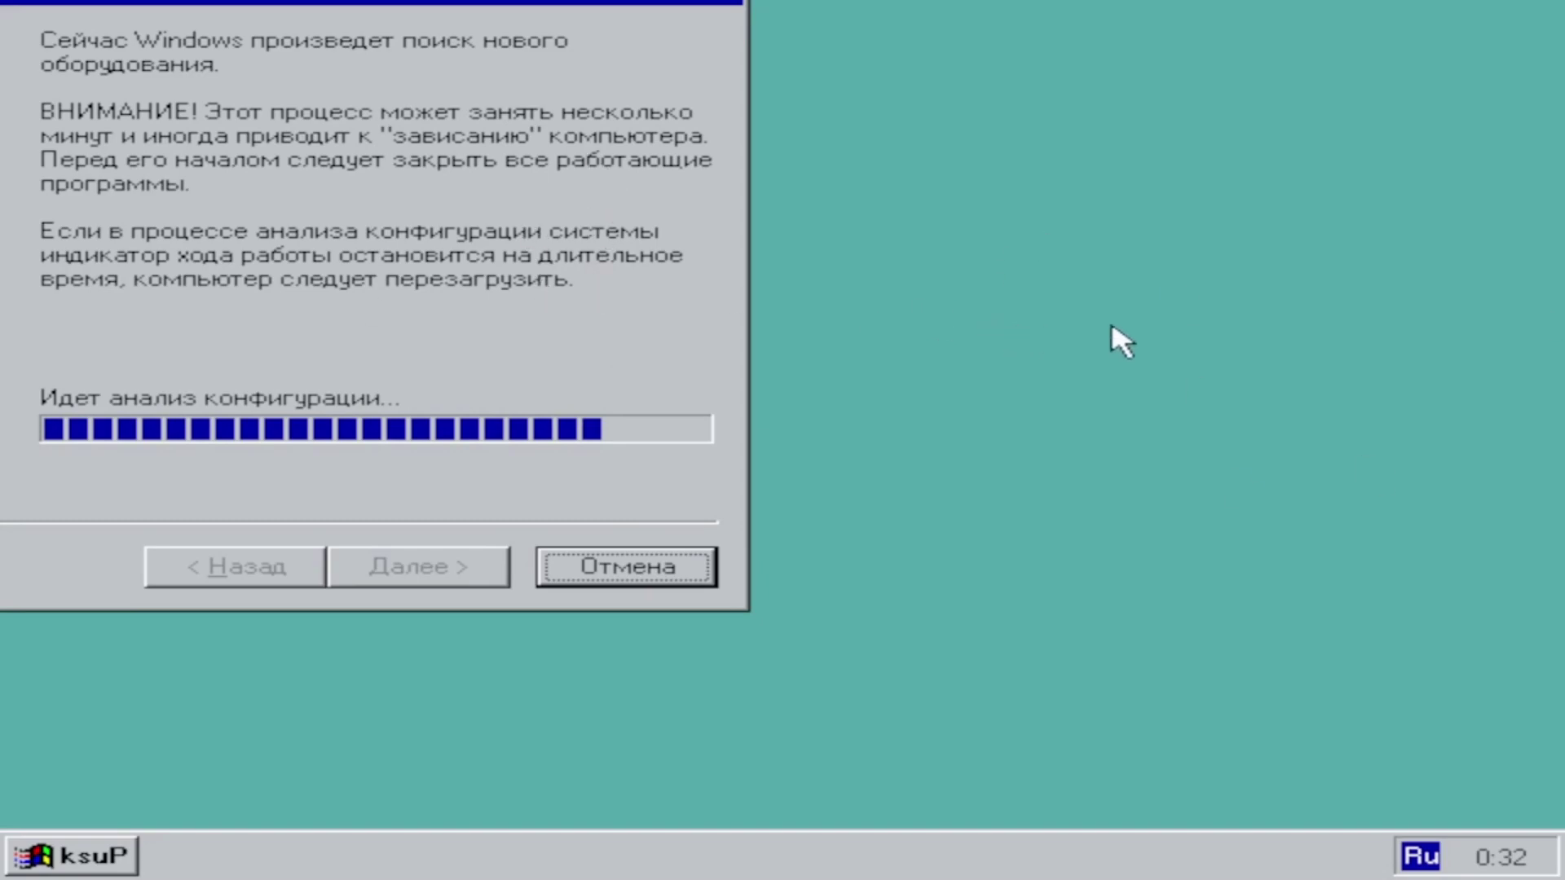
right_click(1203, 372)
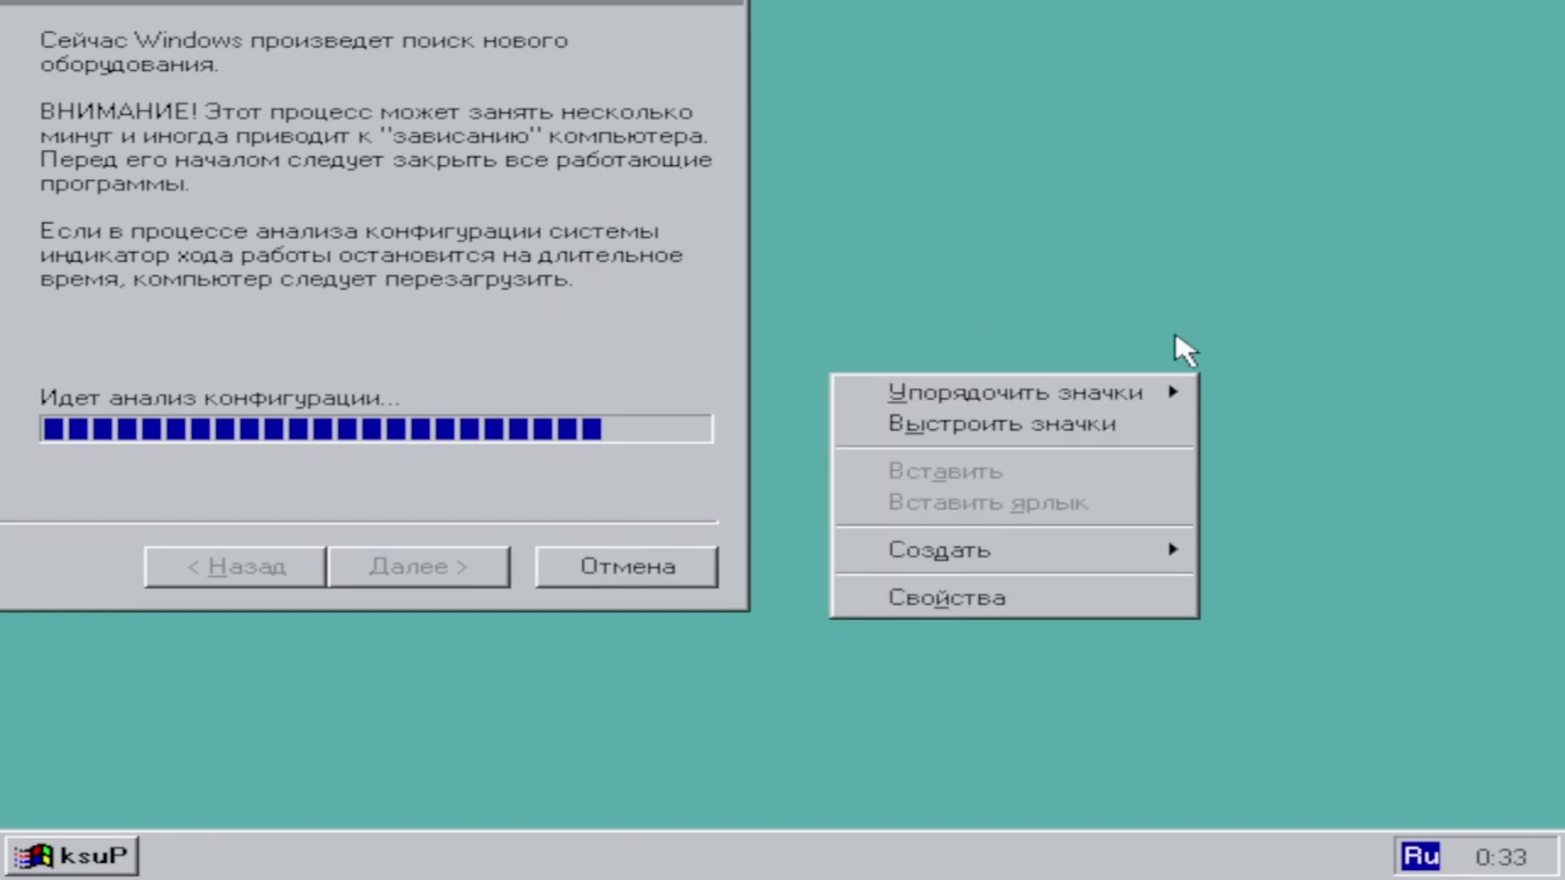
click(1072, 135)
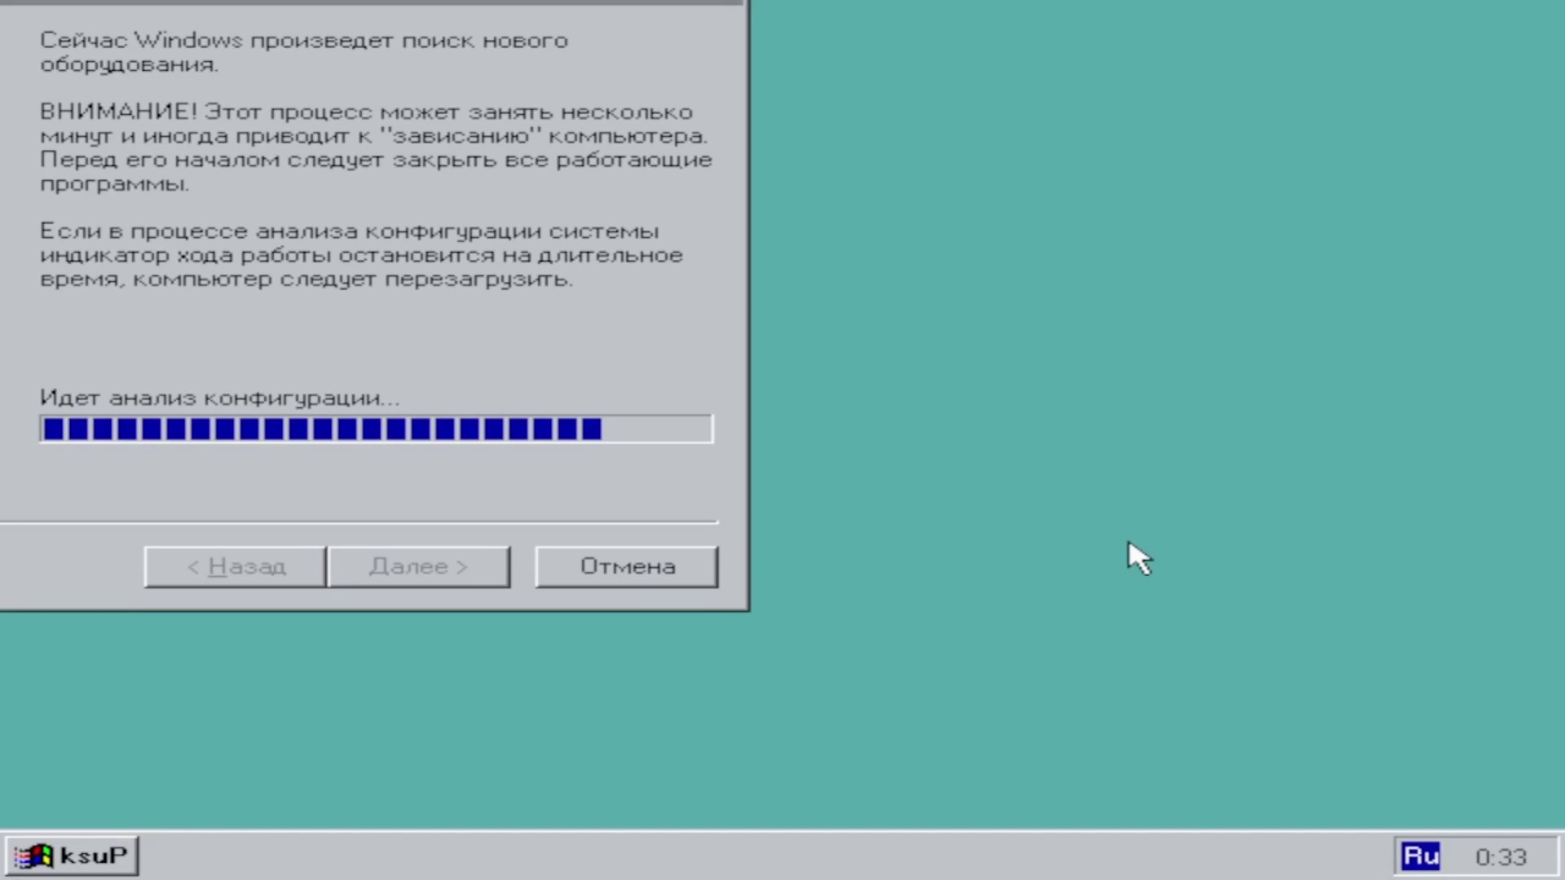
Step: End the unresponsive Установка оборудования task
key(ctrl+alt+Delete)
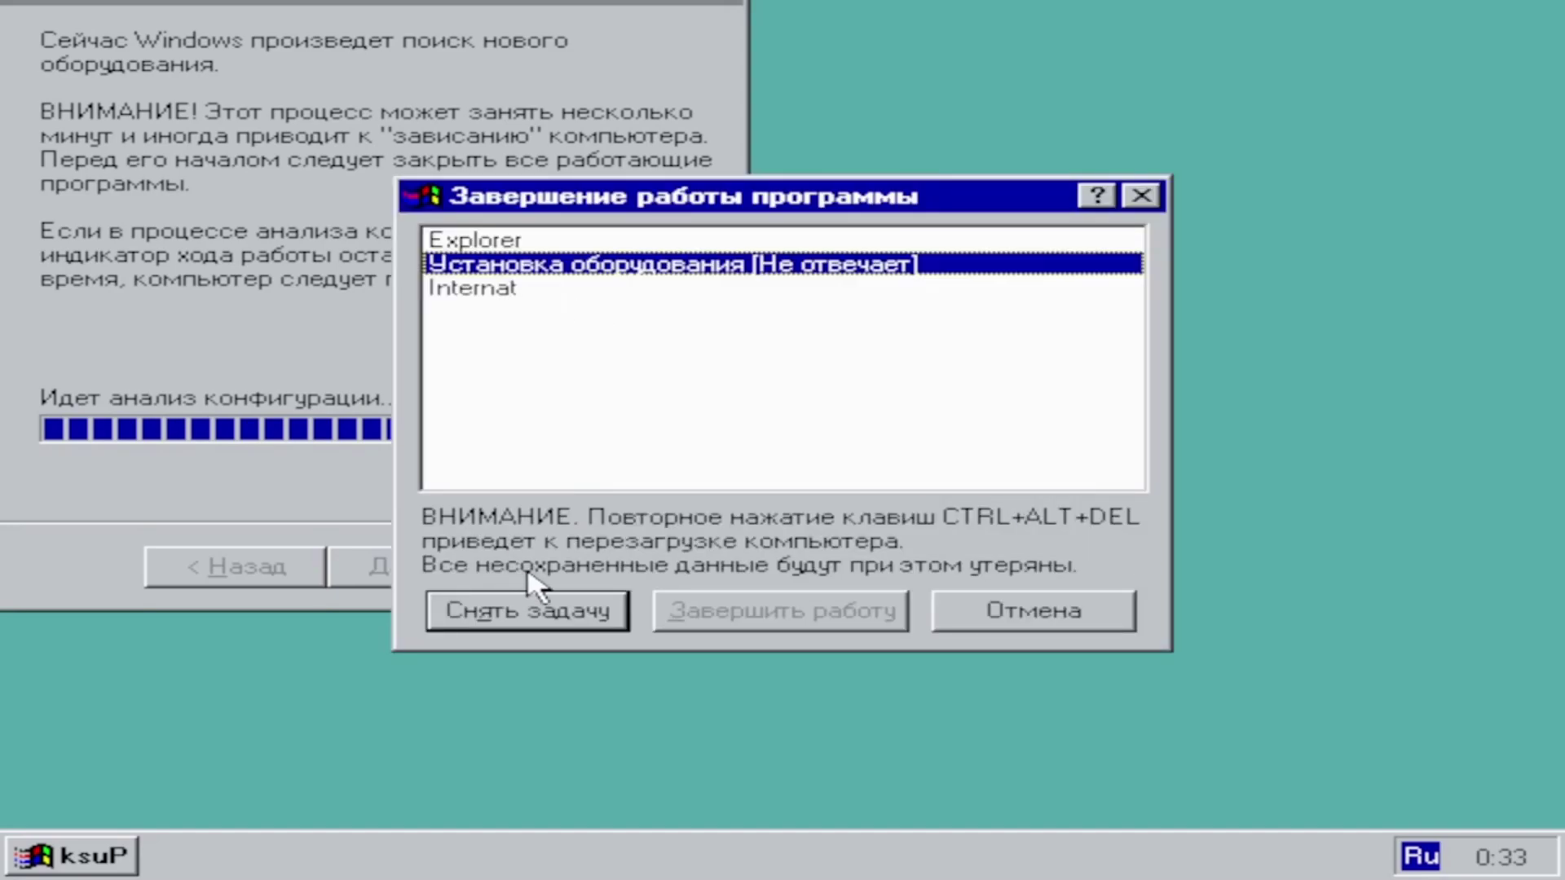
click(500, 603)
click(516, 557)
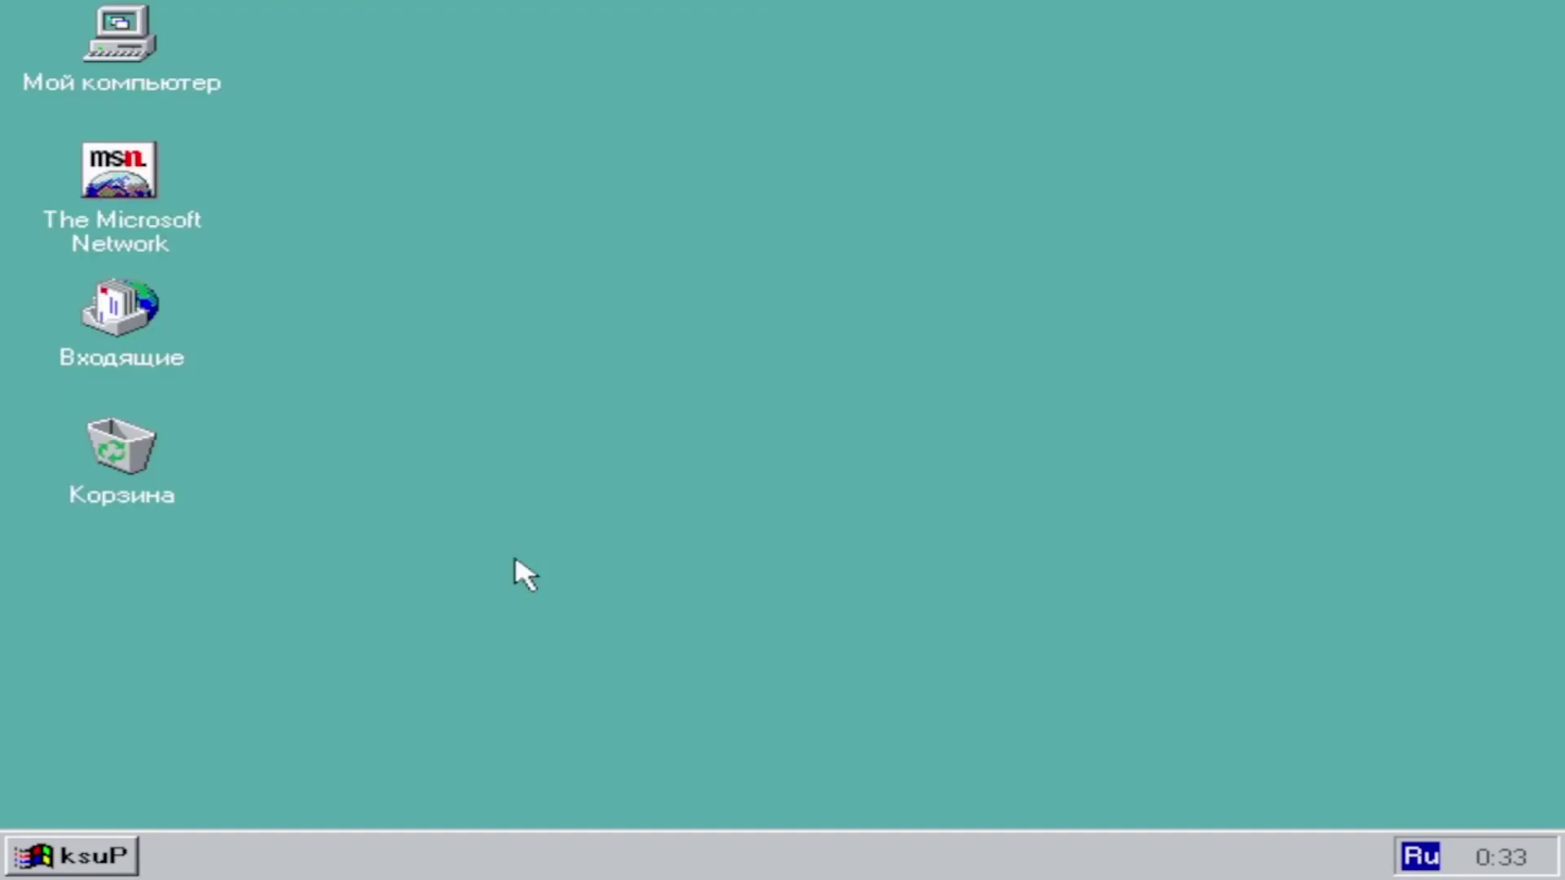
click(123, 872)
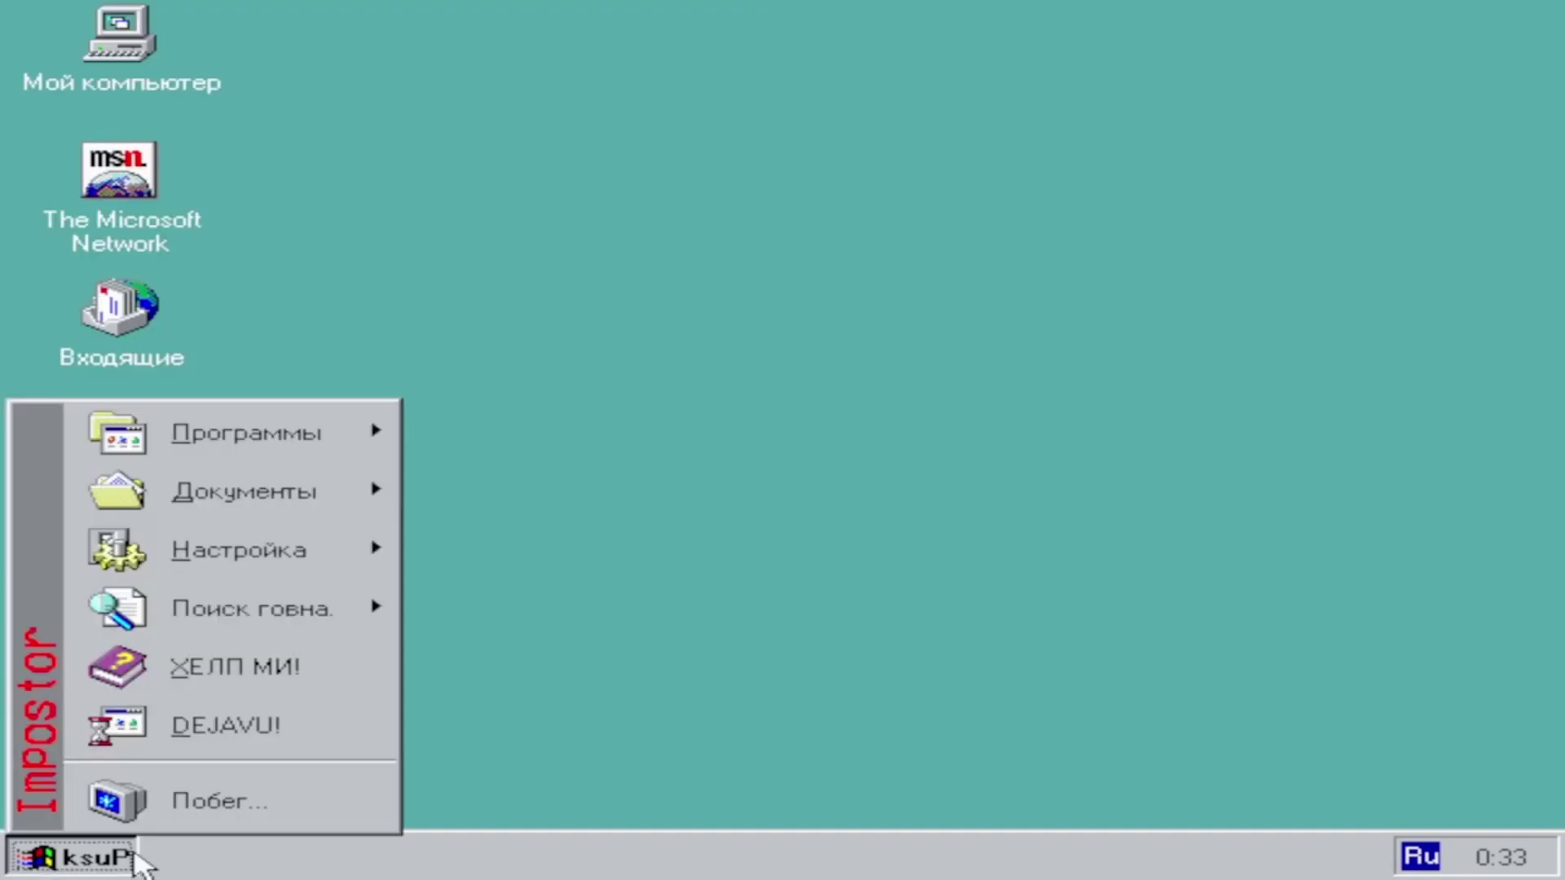
click(1101, 669)
Step: Bring up the Параметры settings of the display properties again from the desktop
right_click(737, 378)
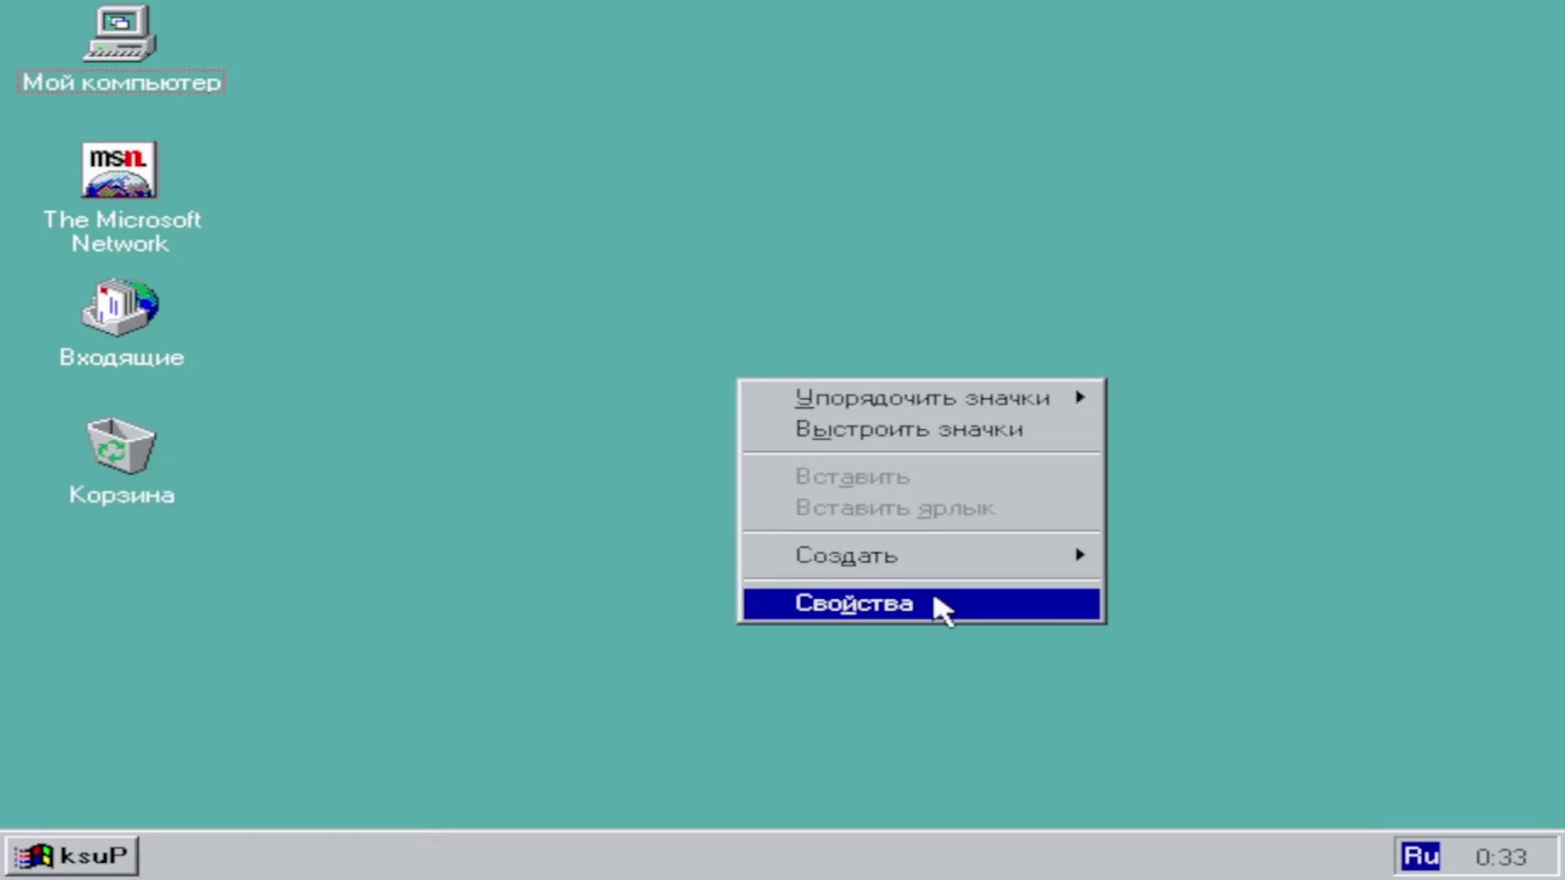
click(936, 601)
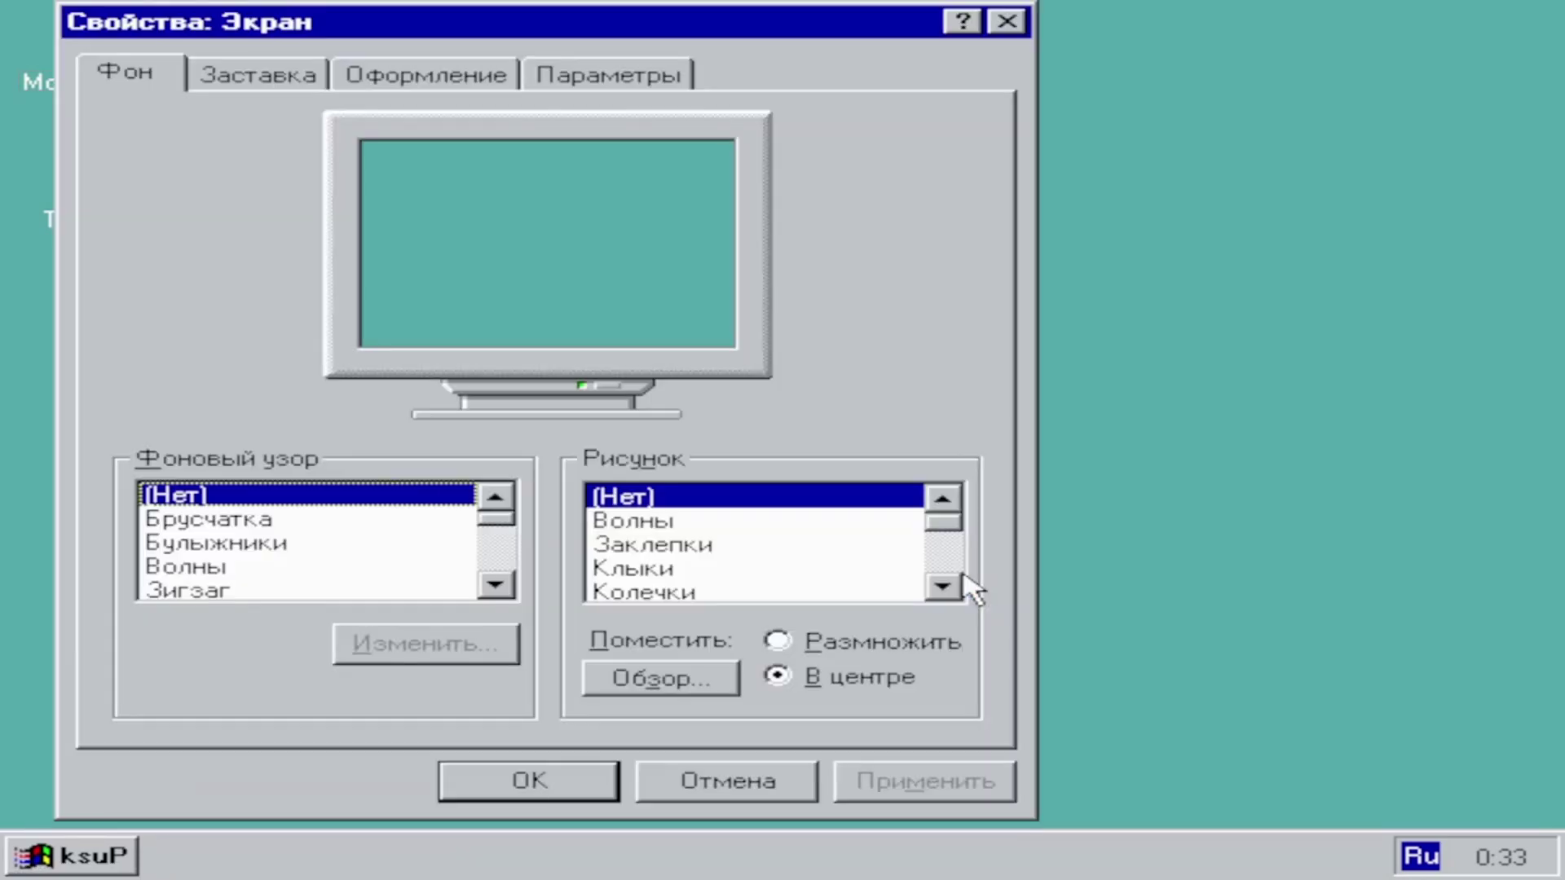
click(608, 81)
click(878, 522)
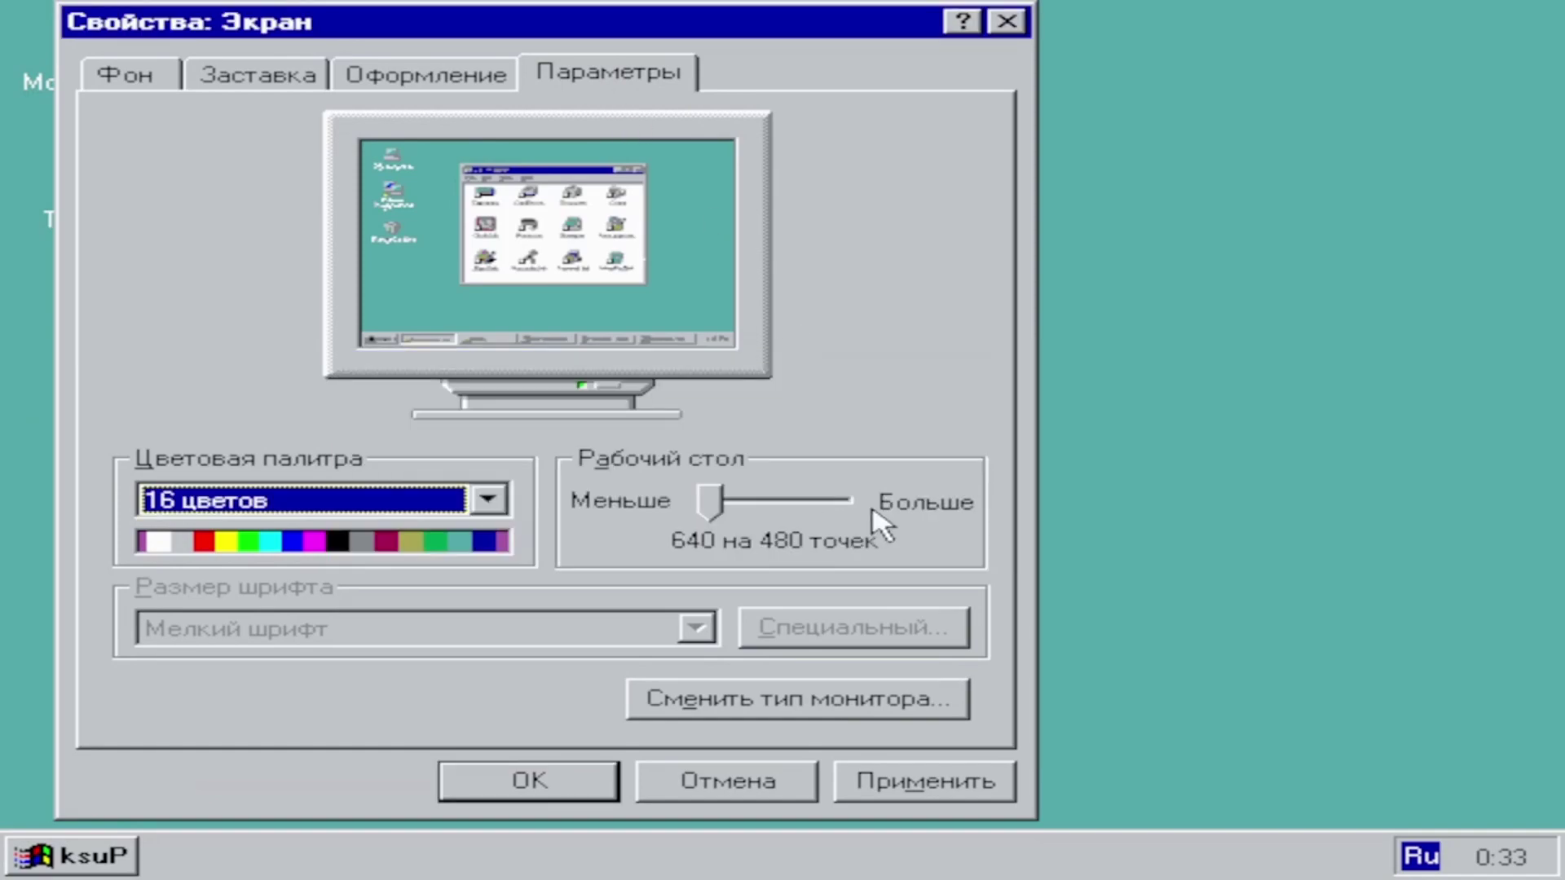
Step: Set the desktop area to 1024 на 768 точек with the 256 цветов palette and apply the settings
drag(681, 522, 738, 517)
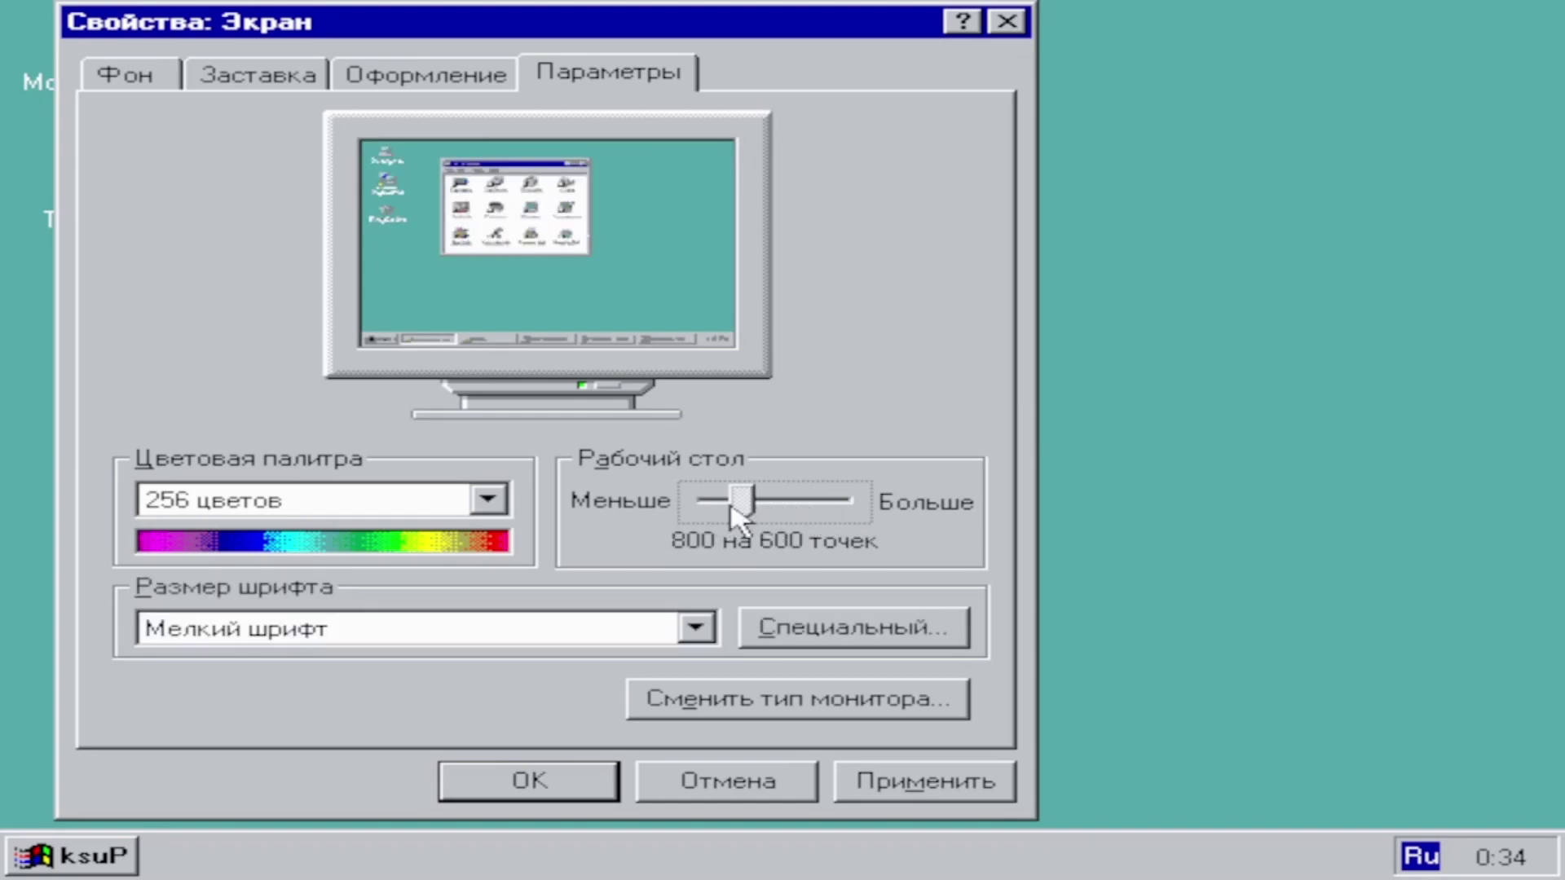
click(474, 501)
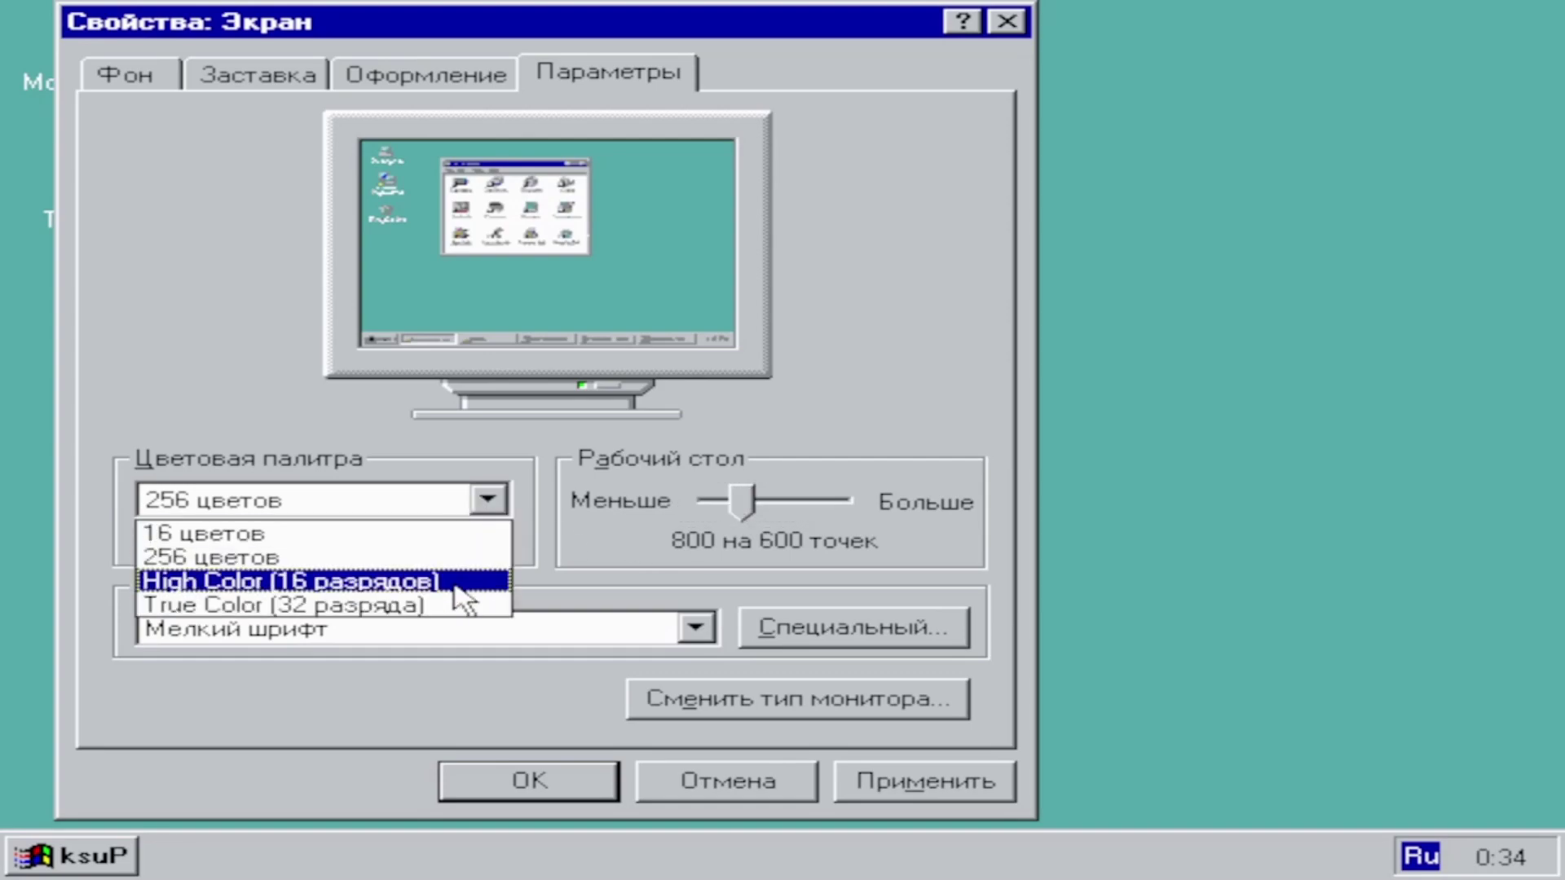
click(377, 717)
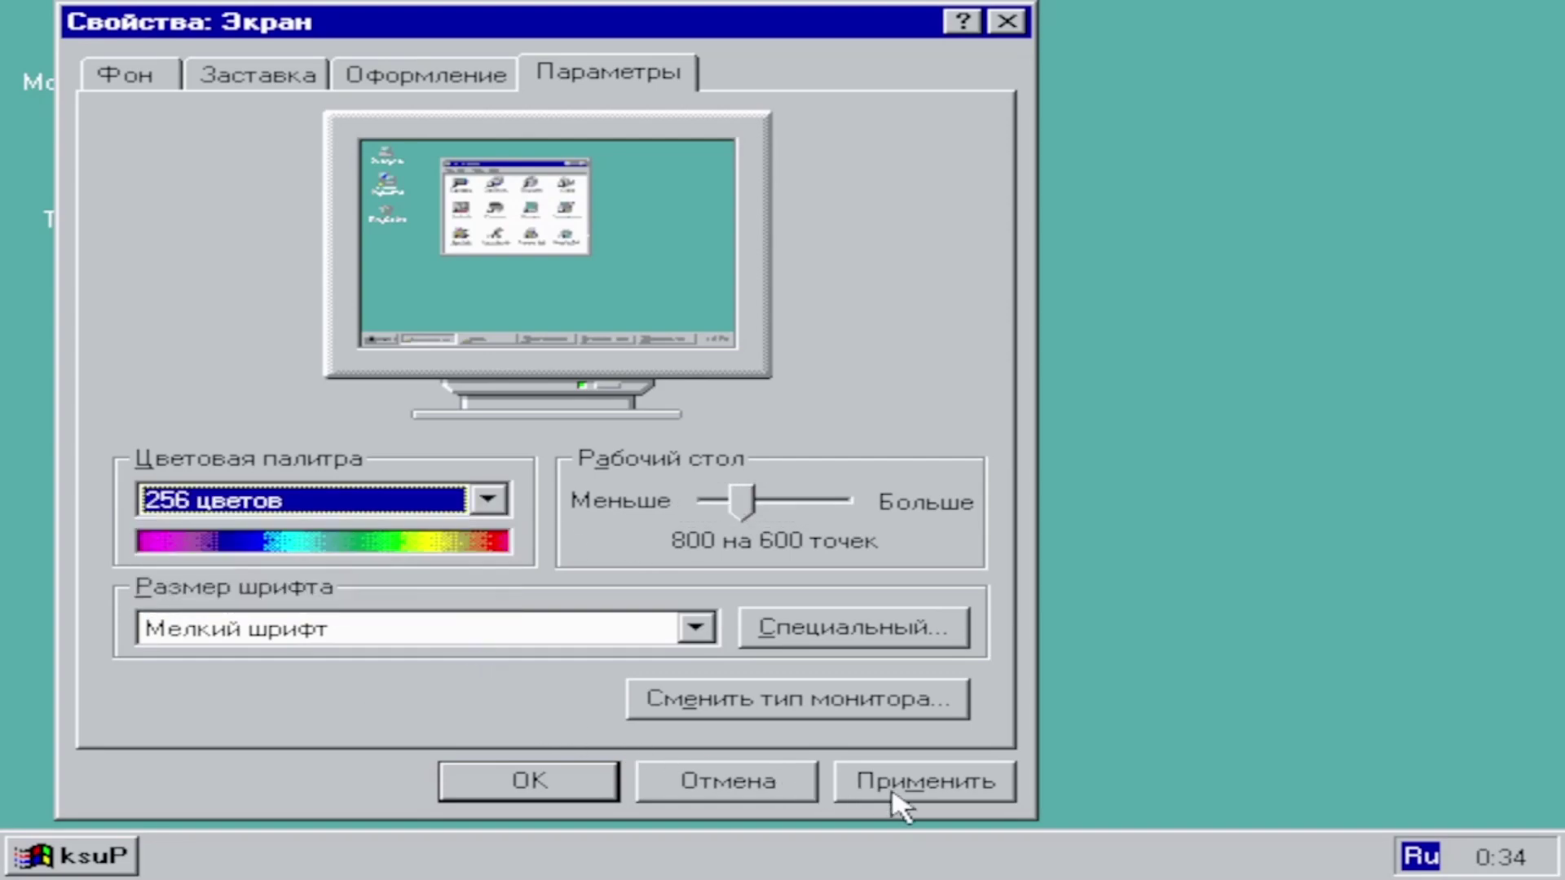
drag(737, 502, 766, 499)
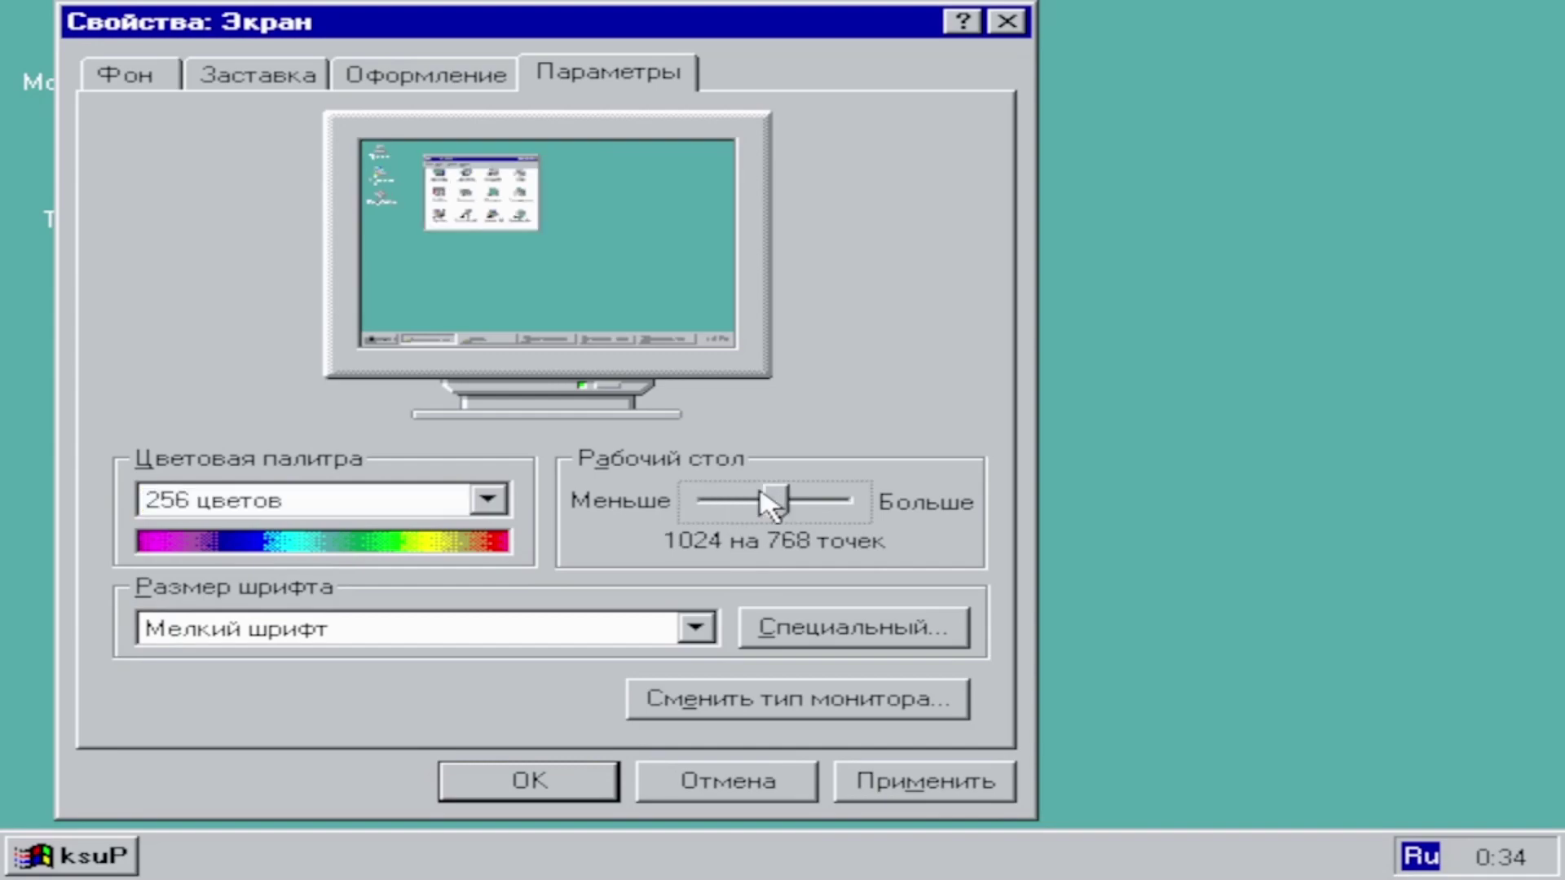
click(901, 784)
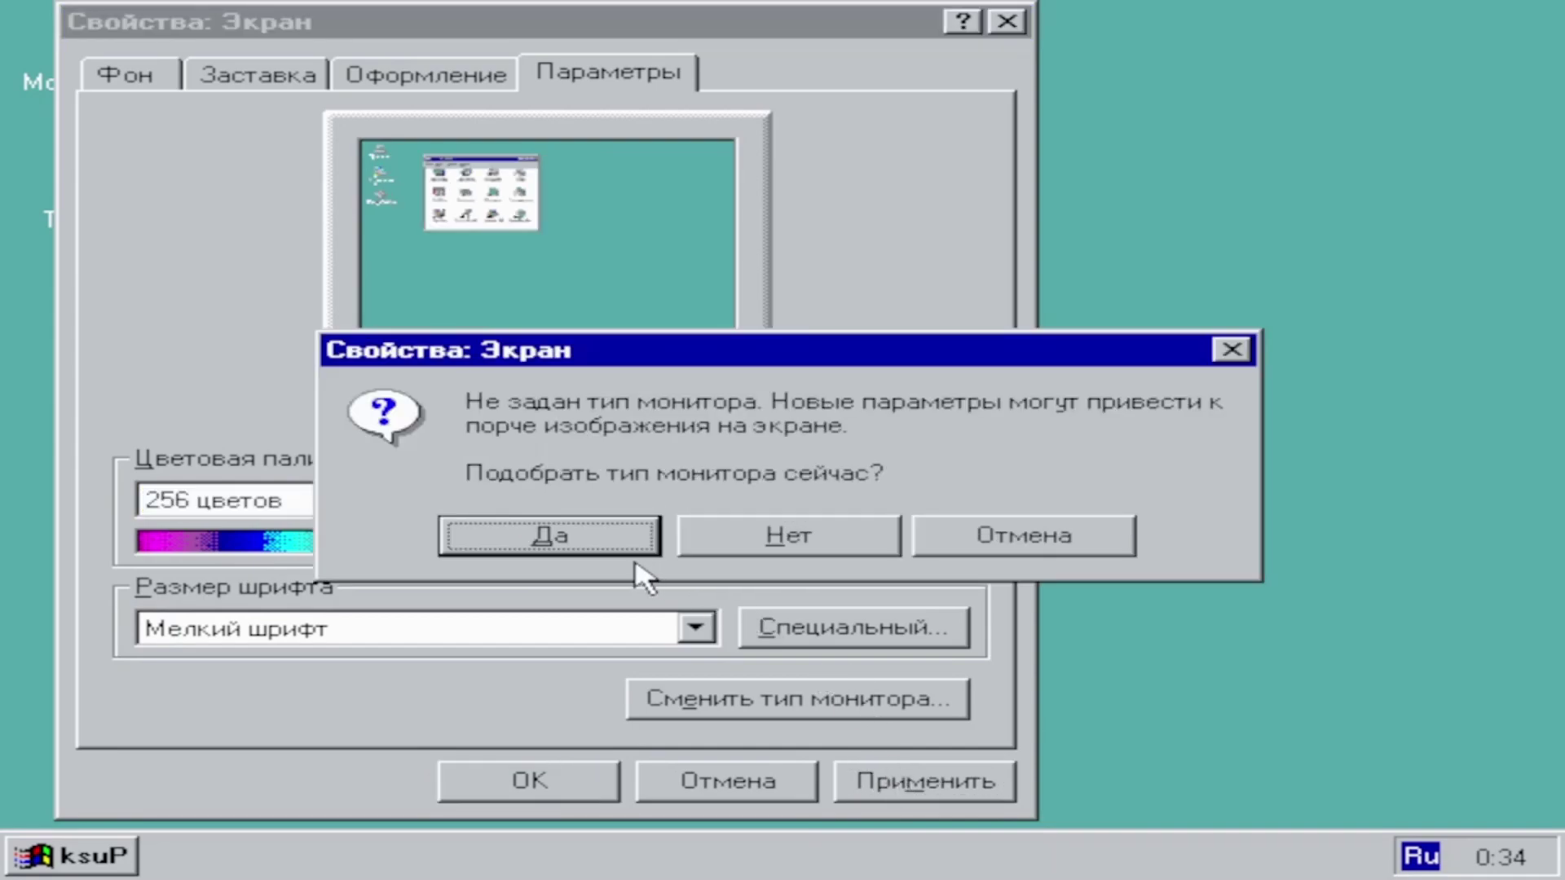
click(517, 531)
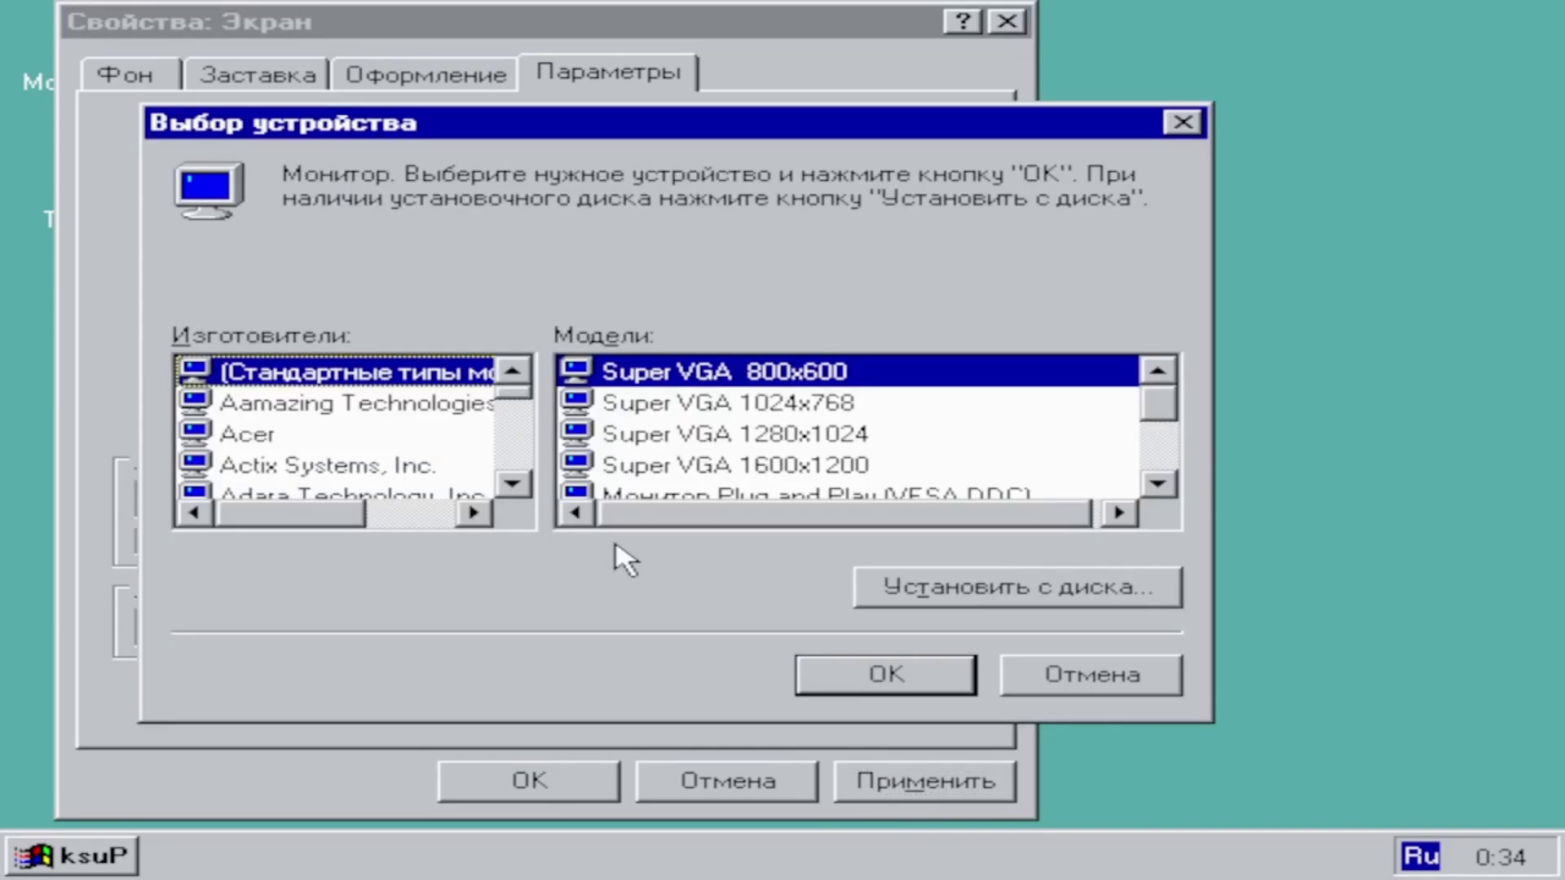
click(788, 407)
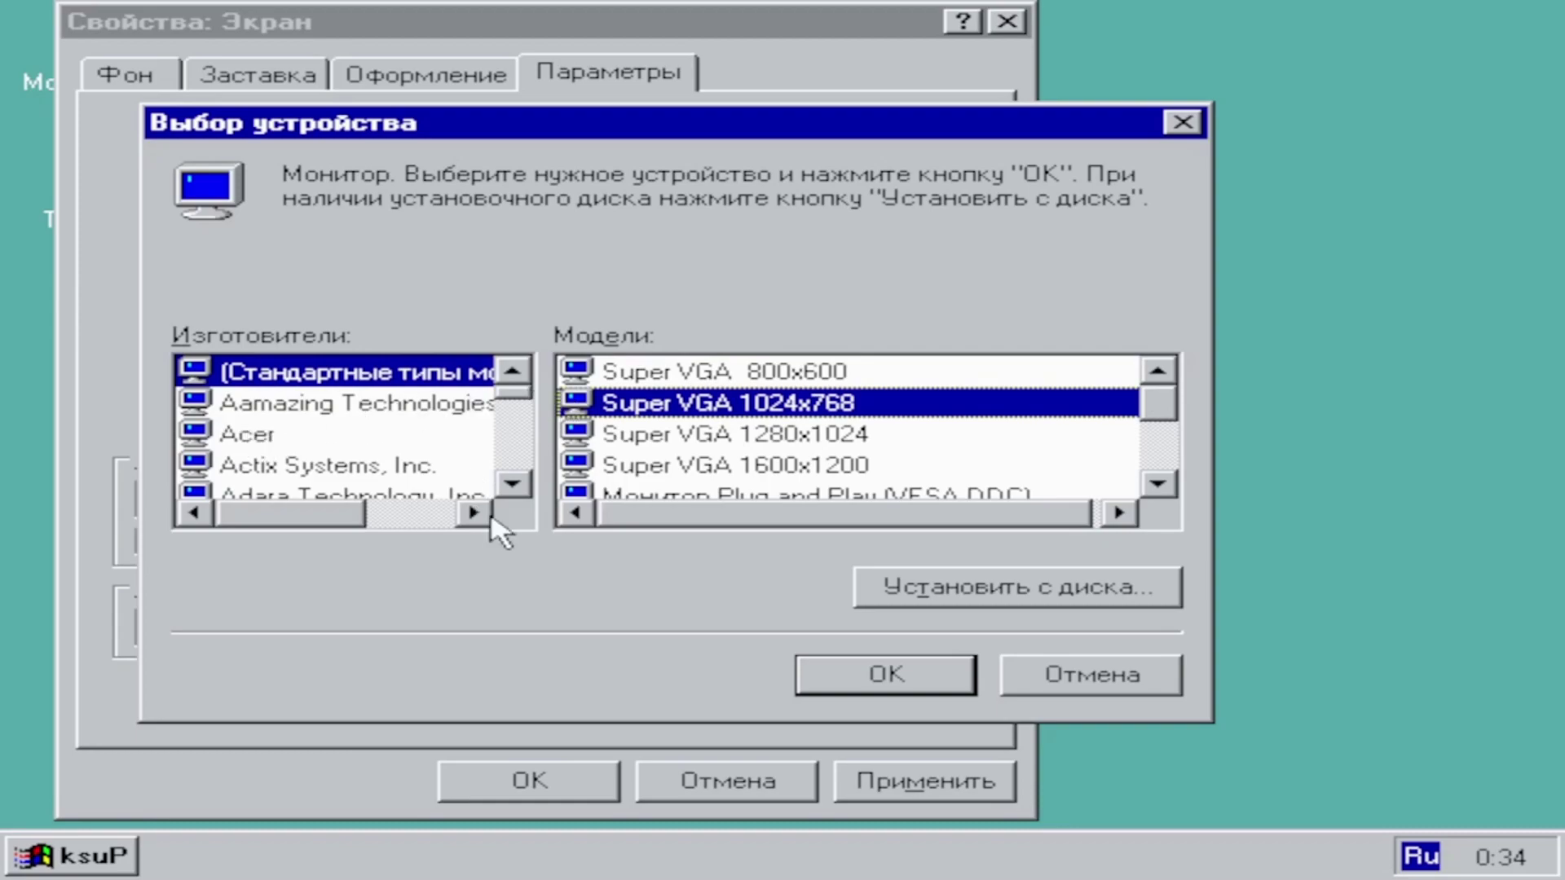
click(511, 484)
drag(512, 484, 515, 492)
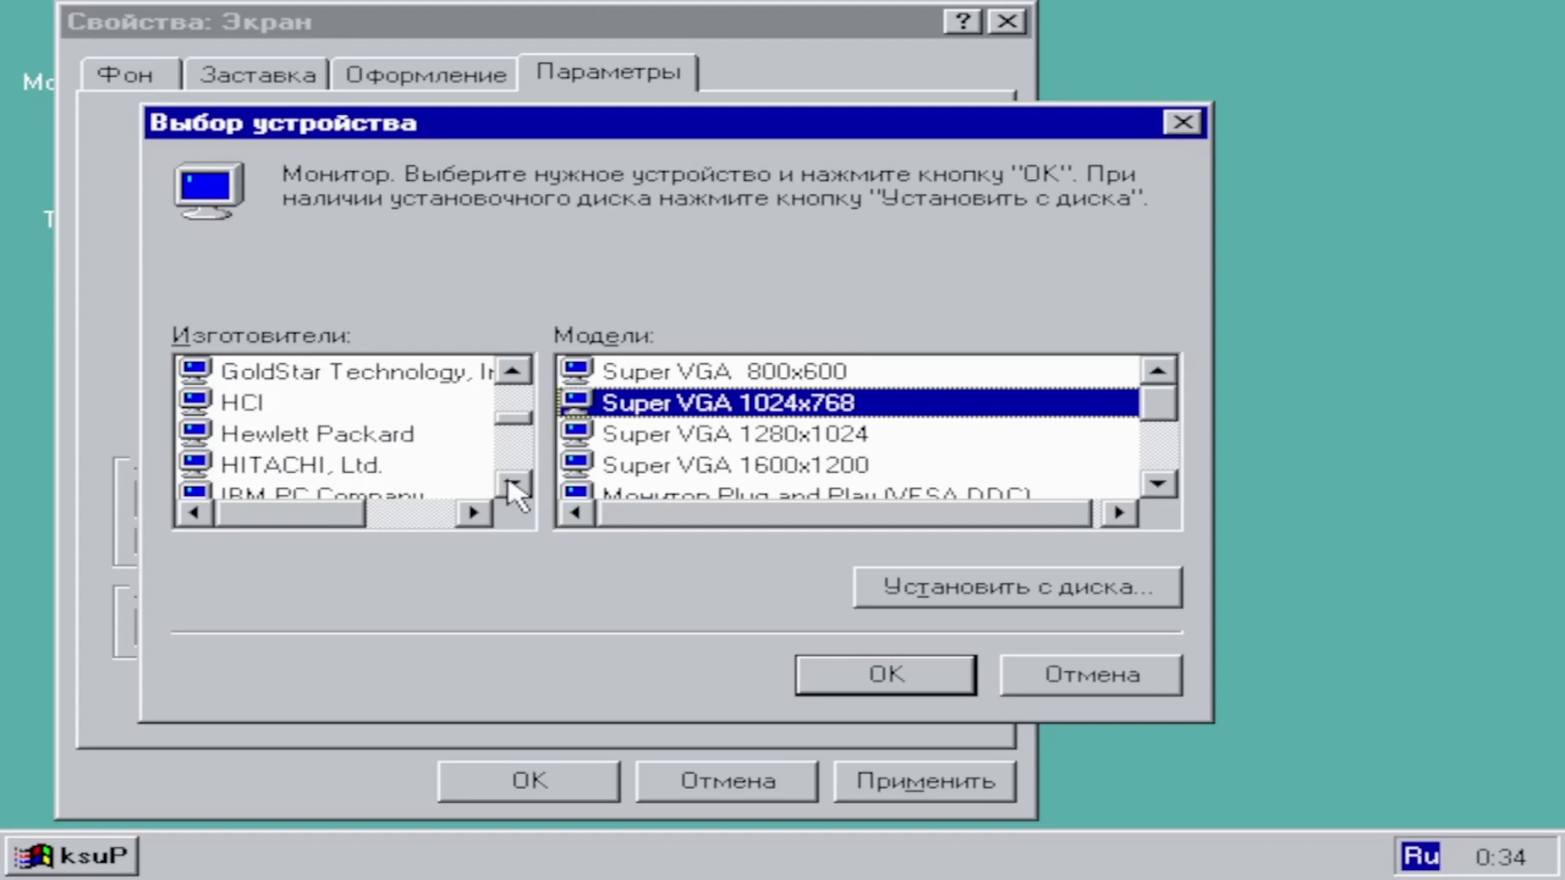
click(515, 492)
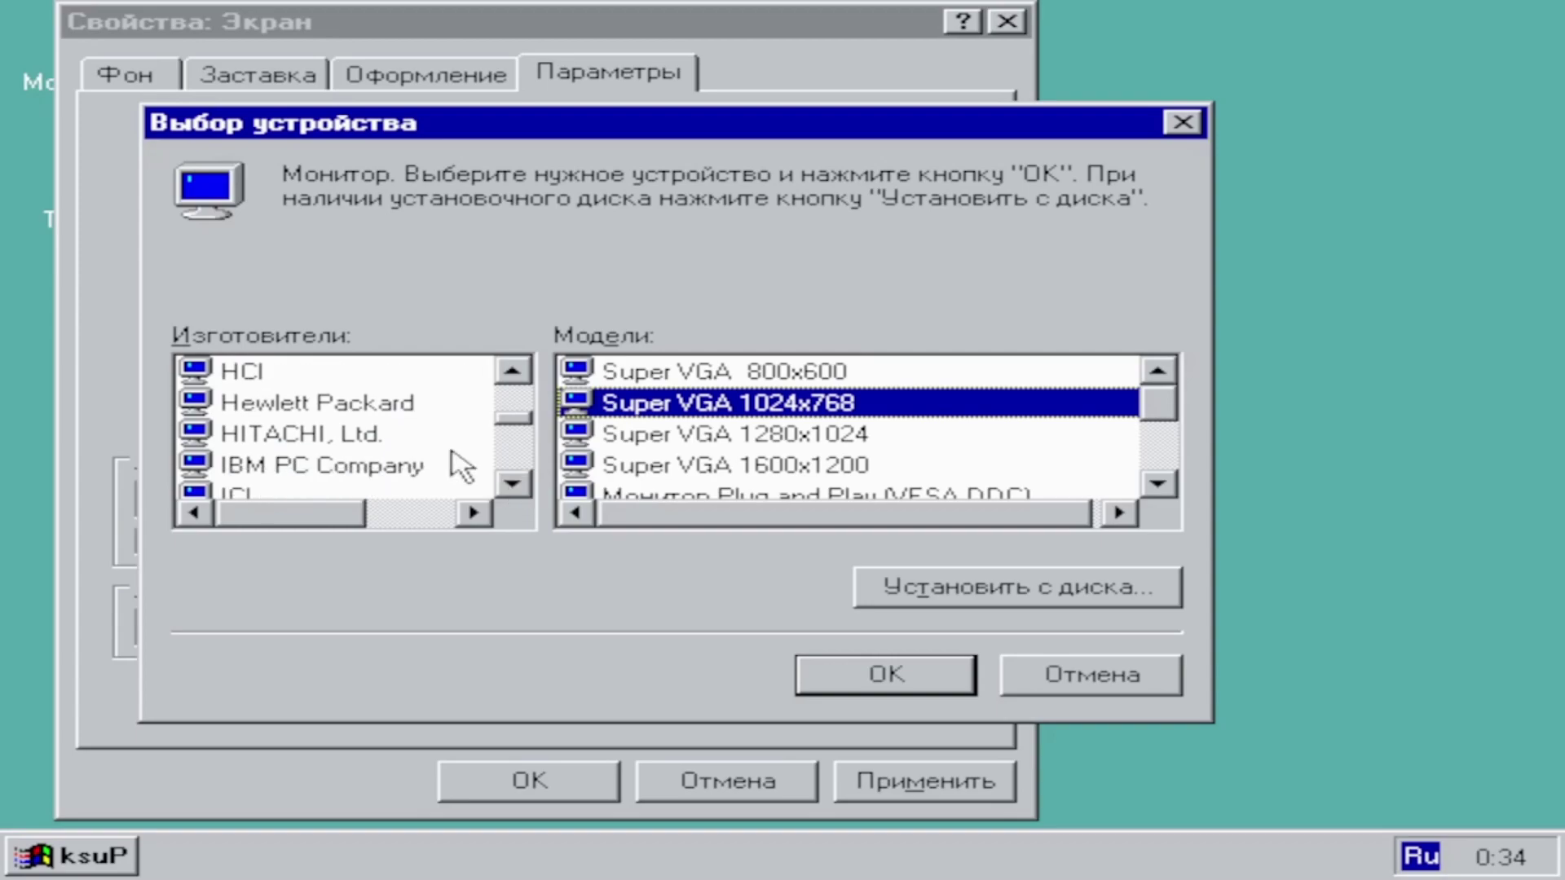
click(238, 405)
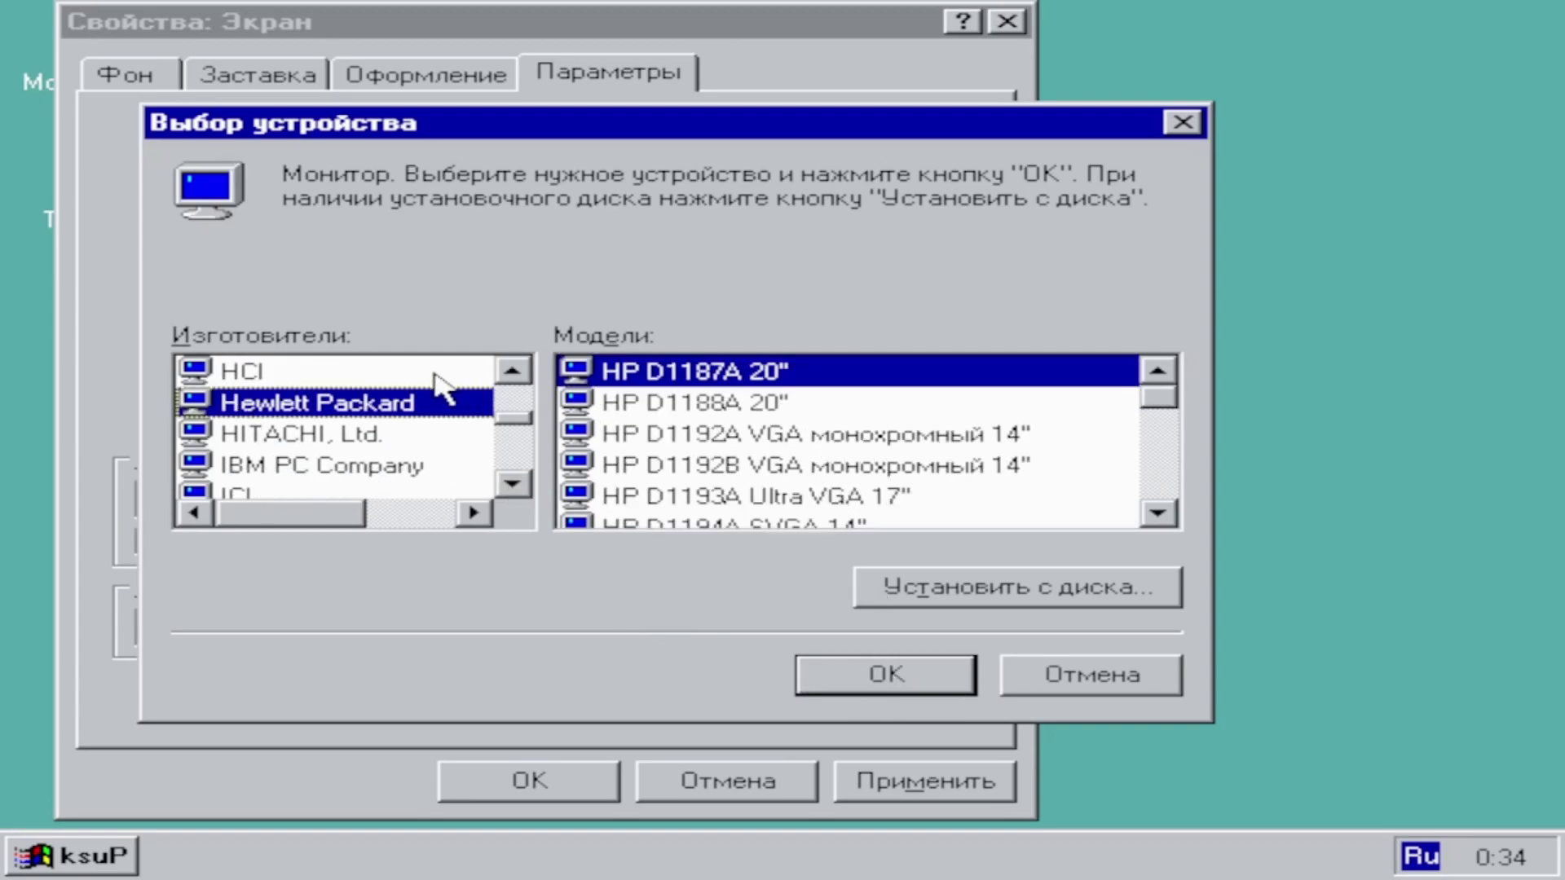
click(1059, 681)
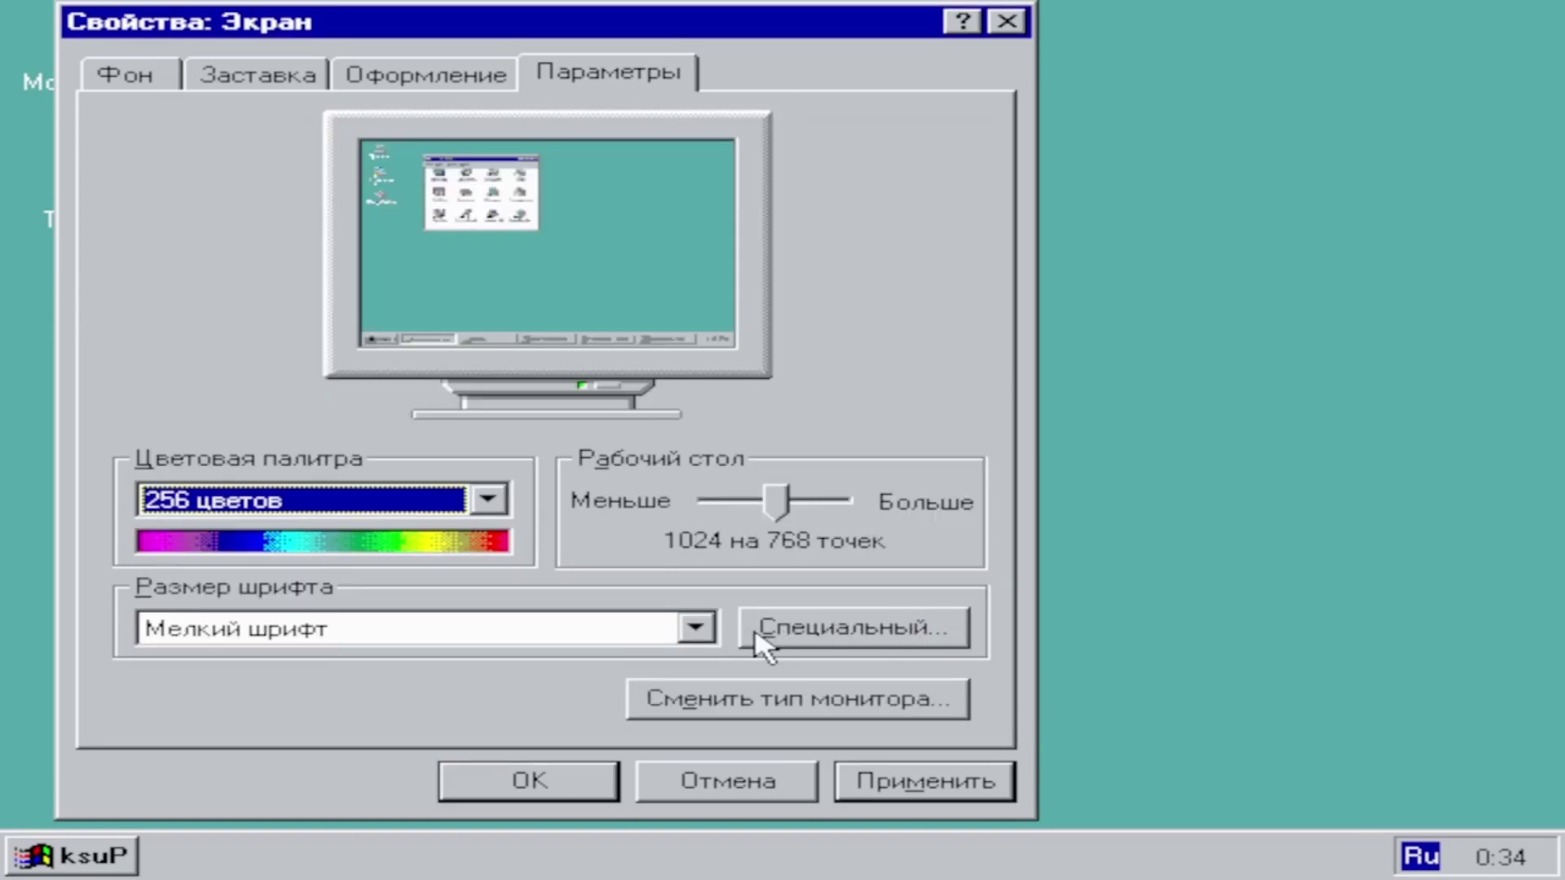
click(949, 781)
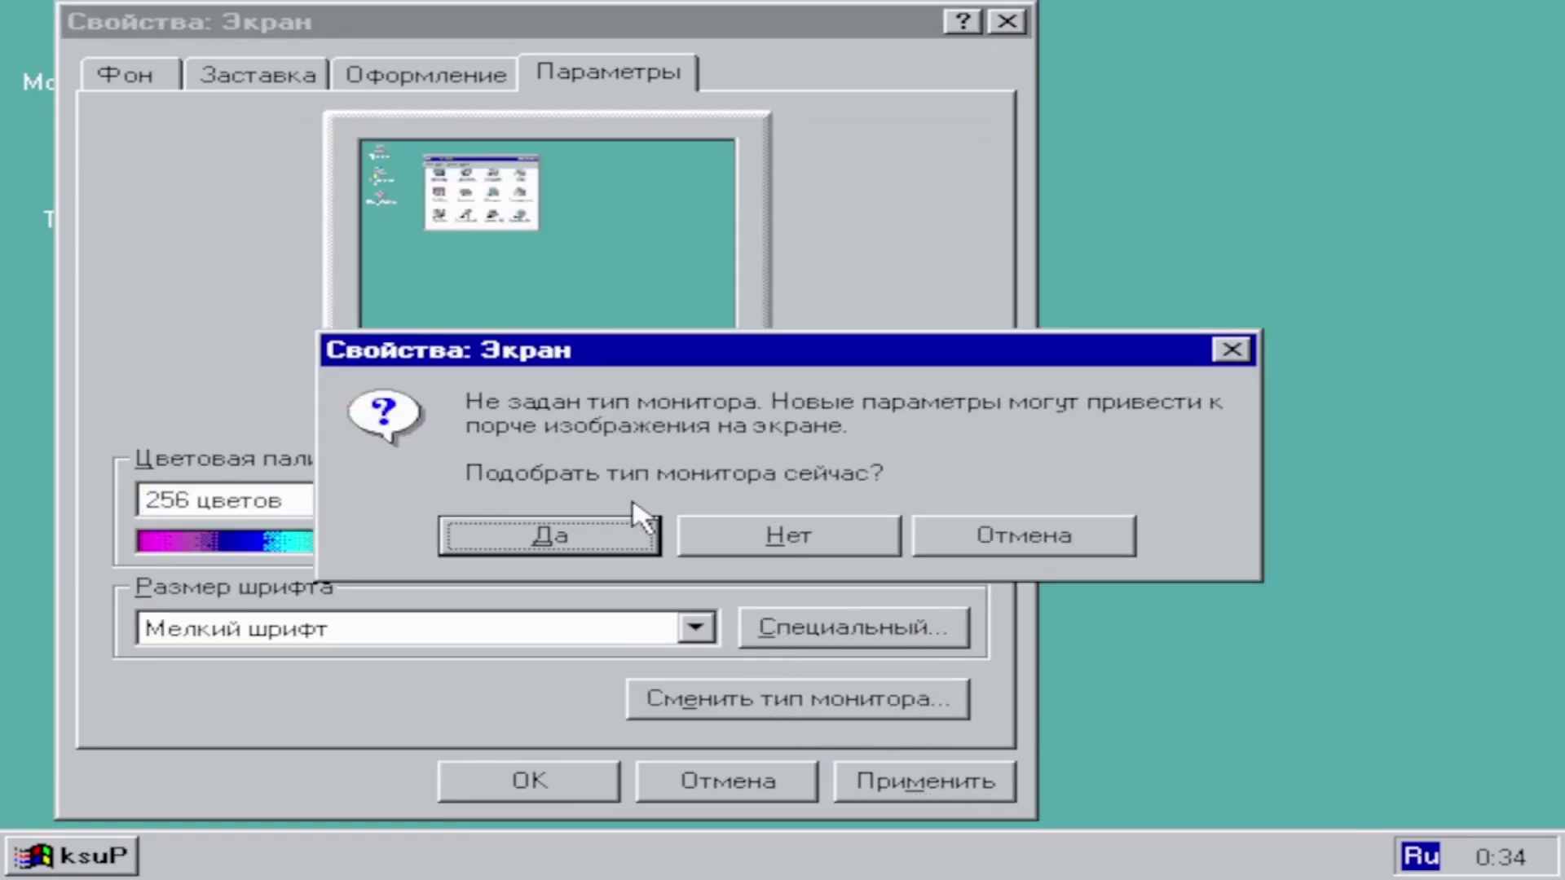
click(538, 536)
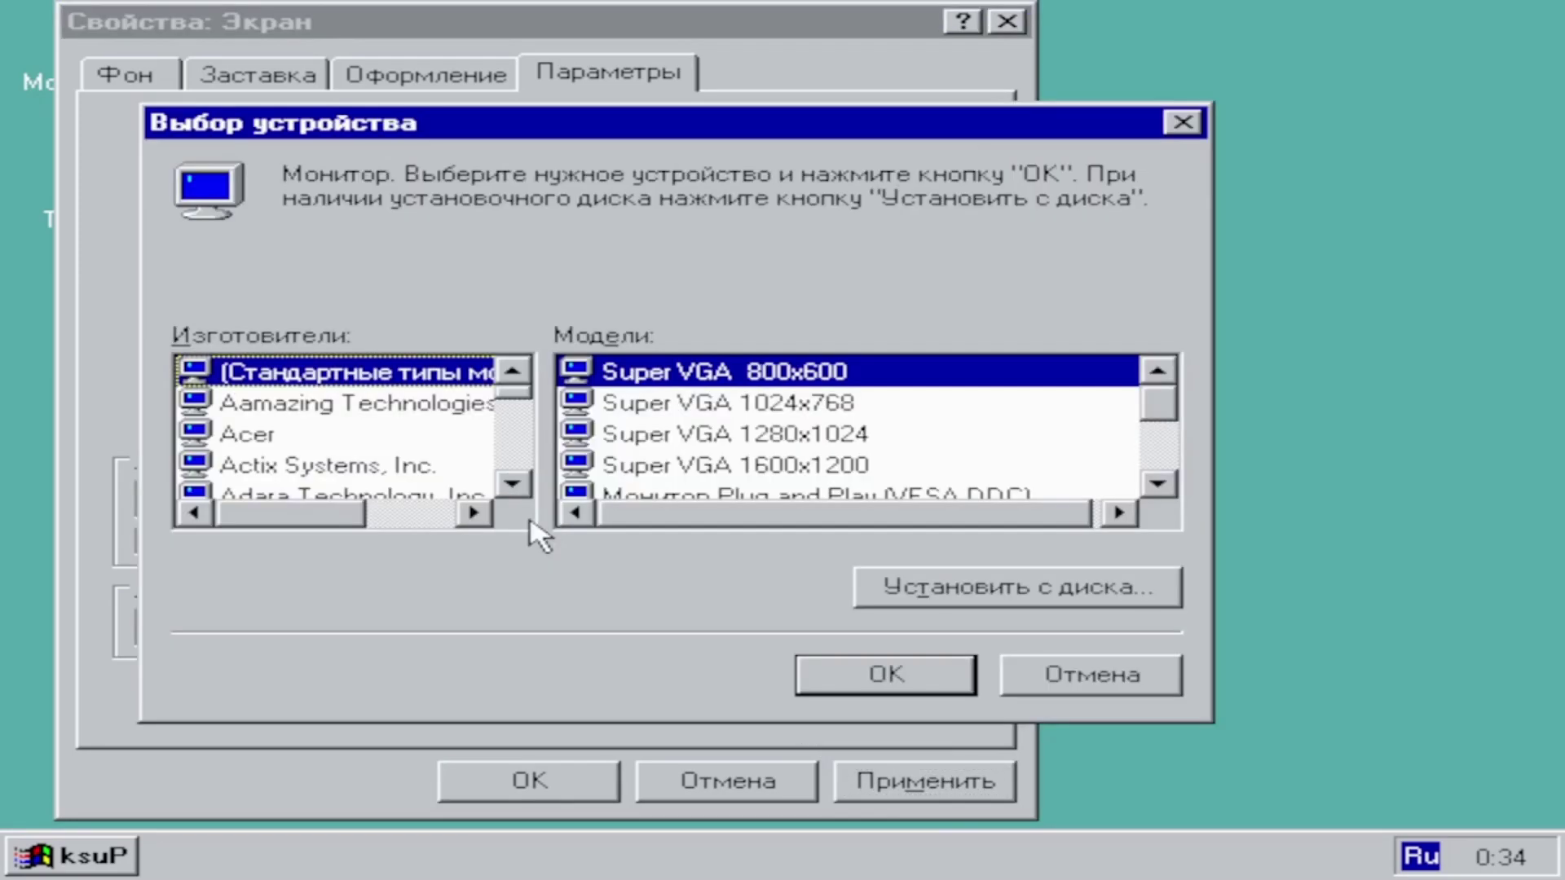
click(1123, 691)
Step: Apply the display settings without choosing a monitor type and accept restarting the computer
click(933, 789)
click(856, 534)
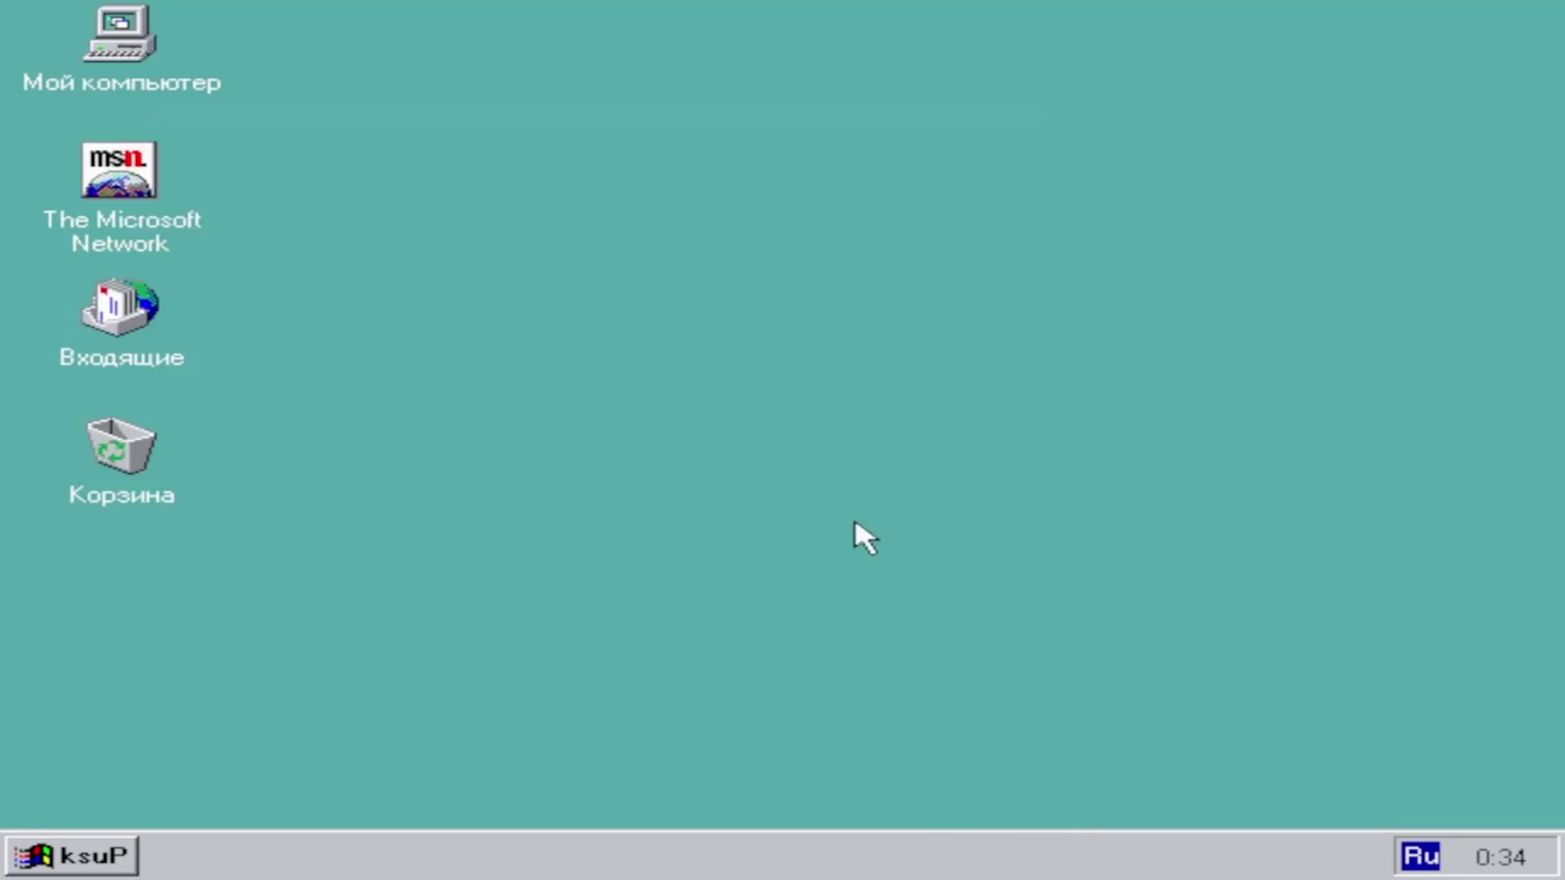
click(665, 530)
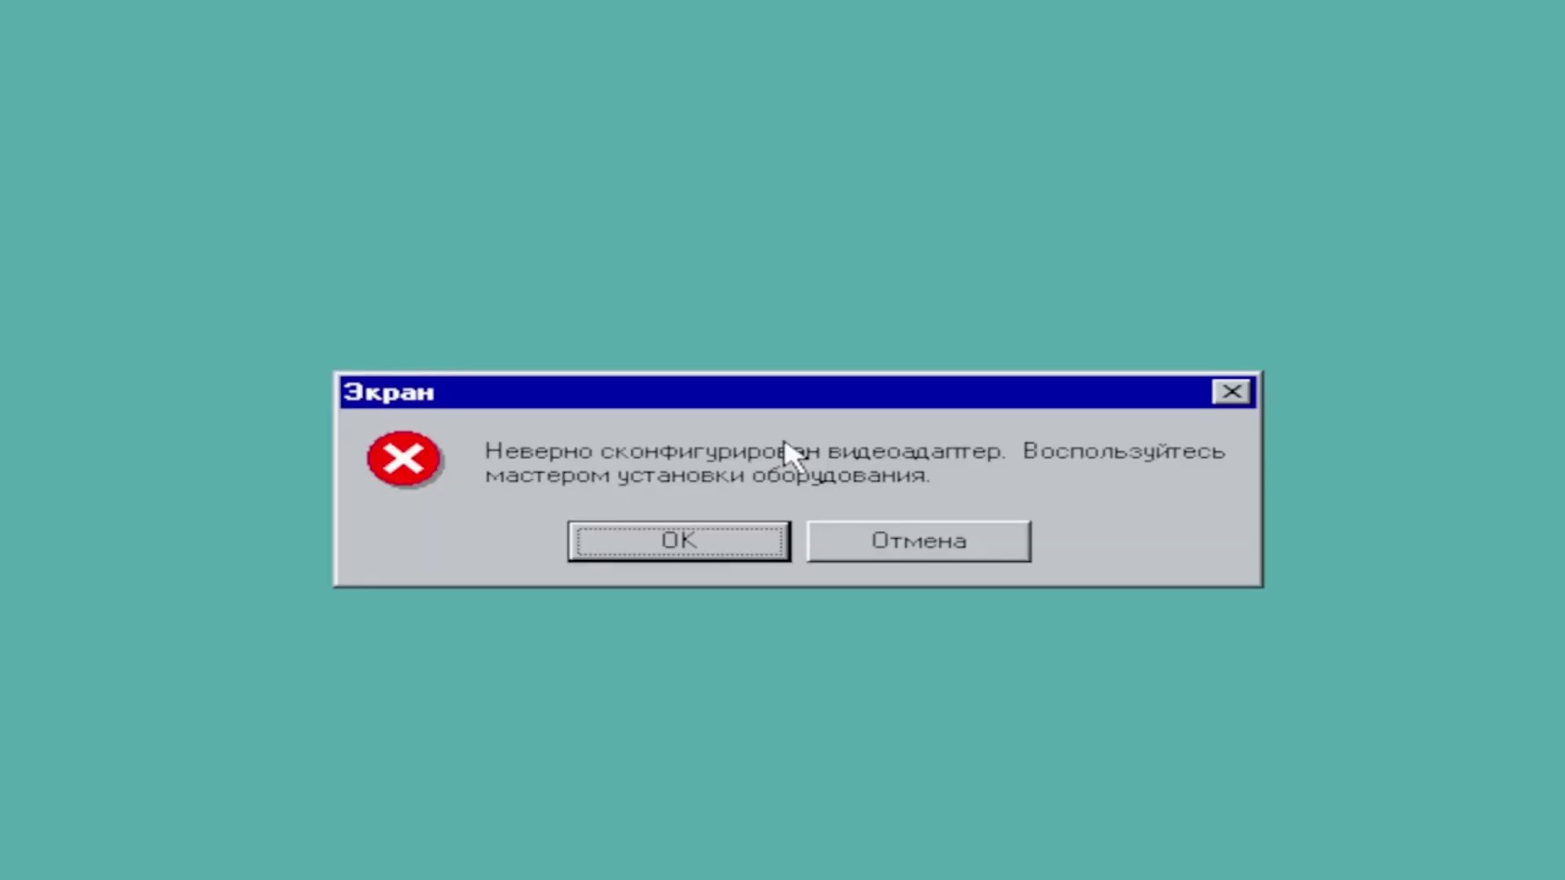
Step: Acknowledge the video adapter error and cancel the Установка оборудования wizard
click(665, 541)
click(1206, 613)
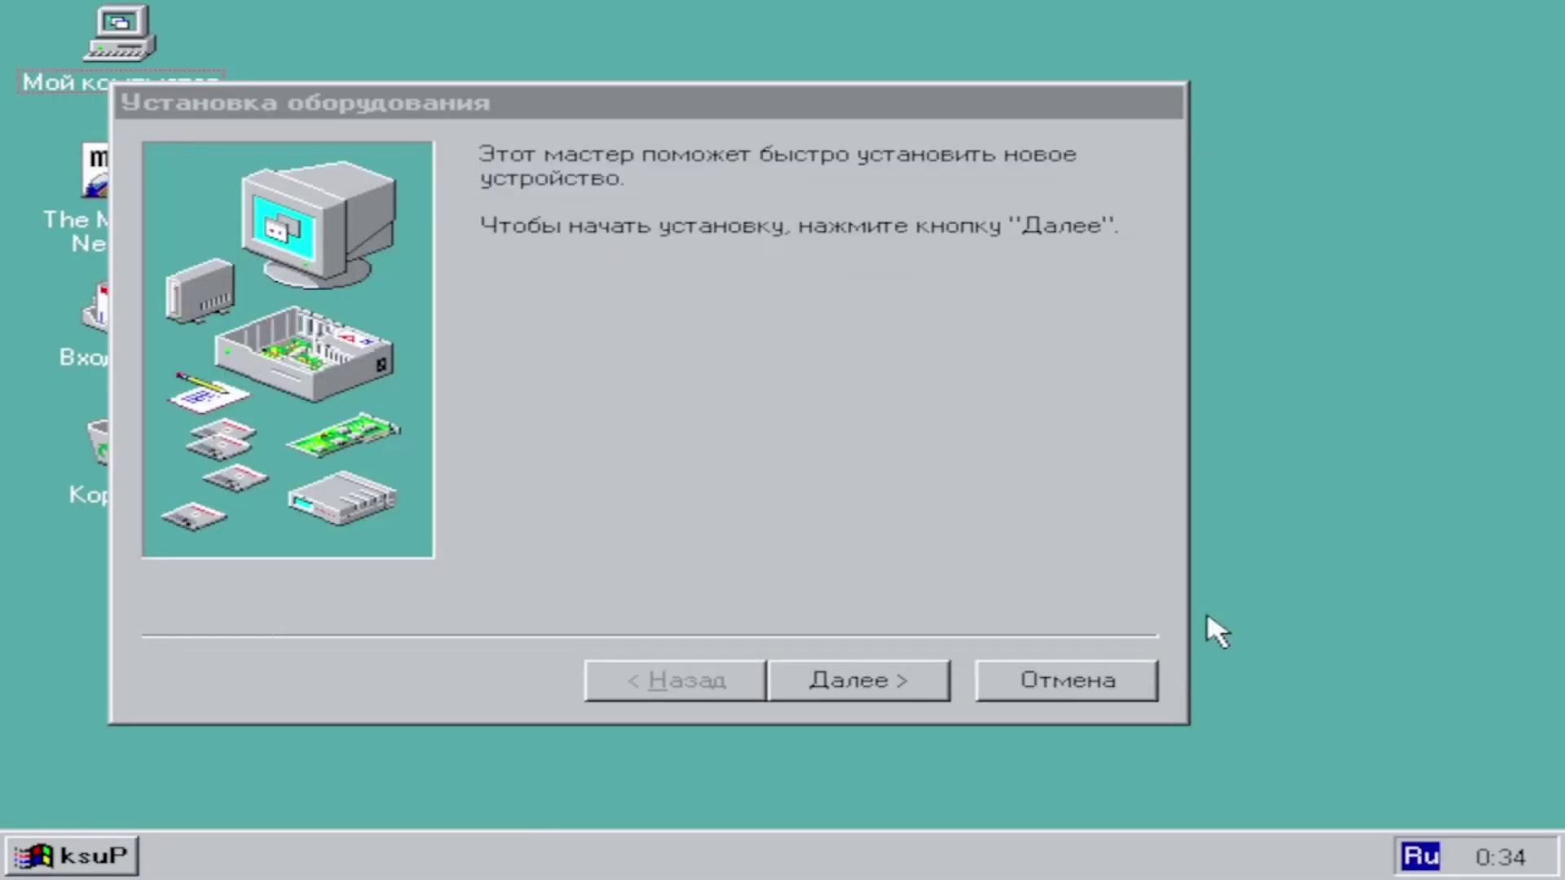
click(1068, 675)
Step: Open the monitor and video adapter type selection from the display properties, declining the hardware wizard for the adapter error
right_click(1040, 568)
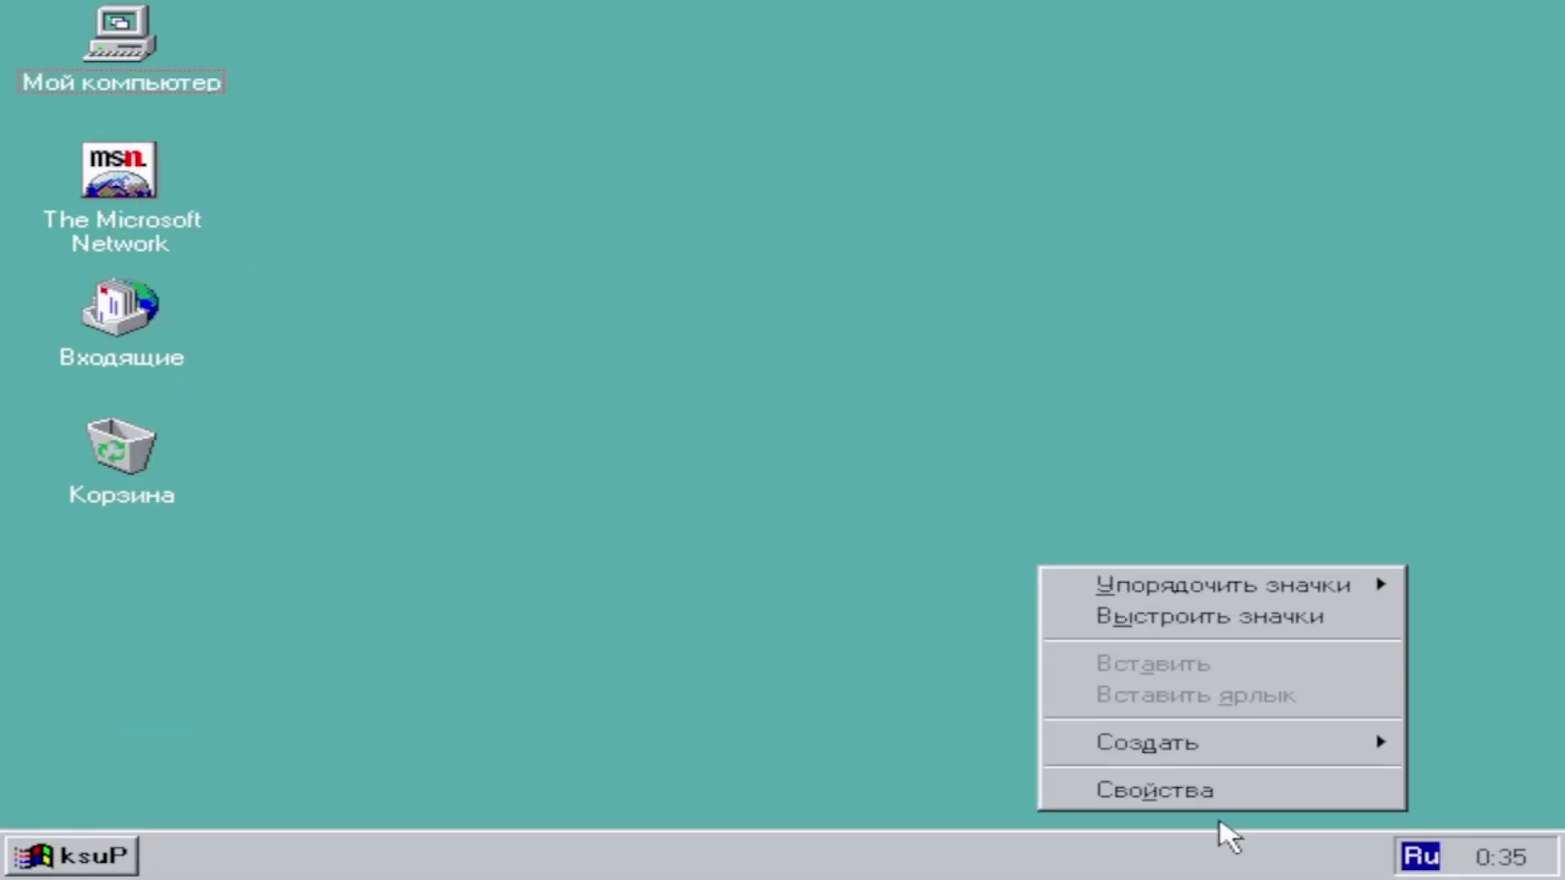
click(1239, 789)
click(809, 93)
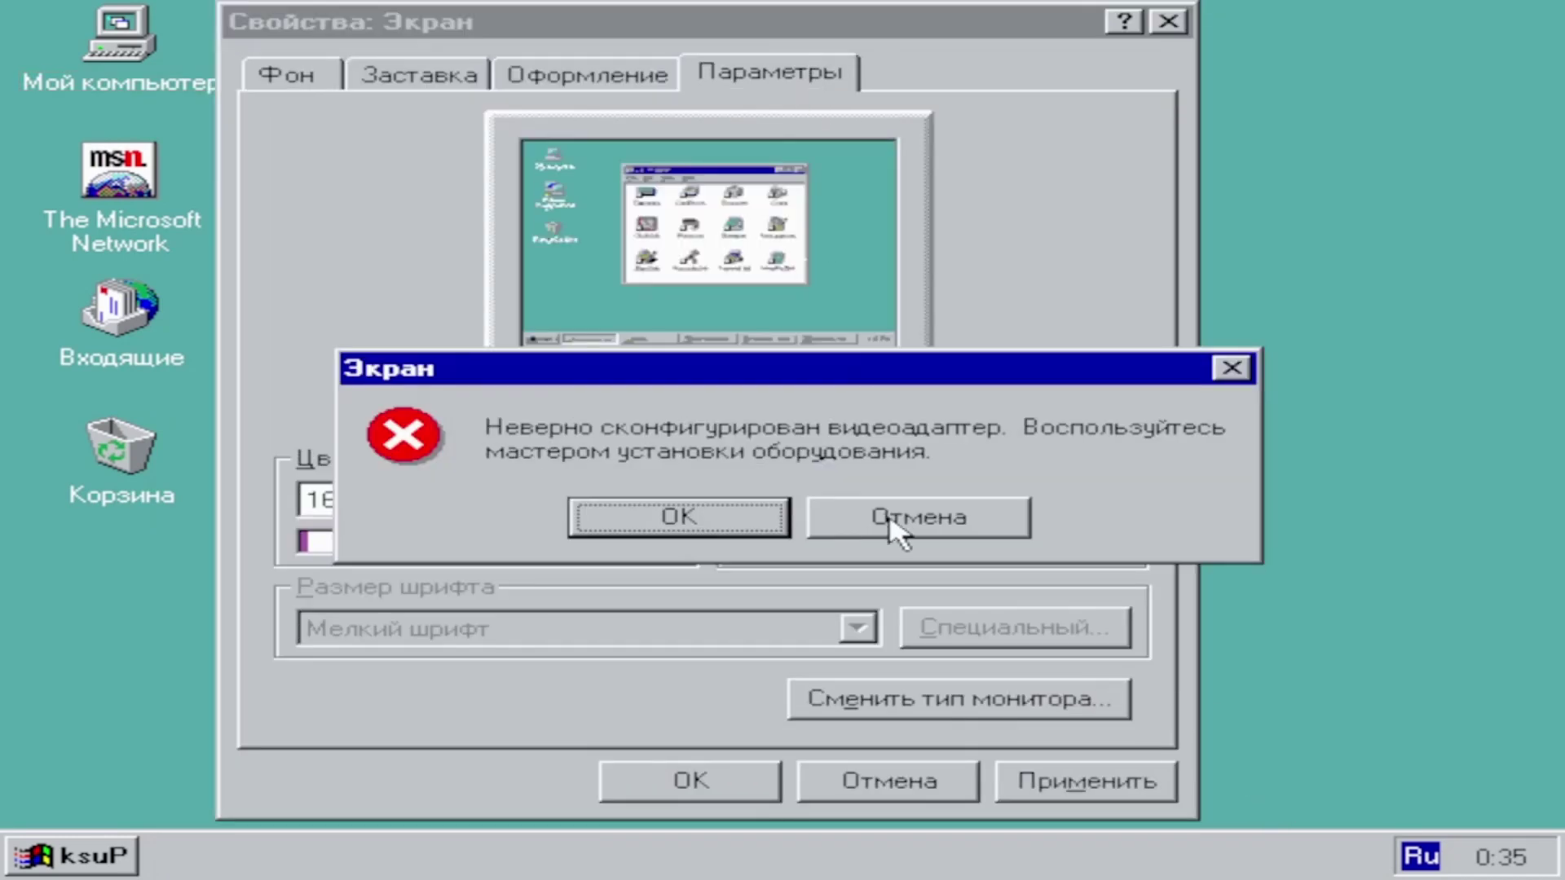
click(901, 524)
click(978, 711)
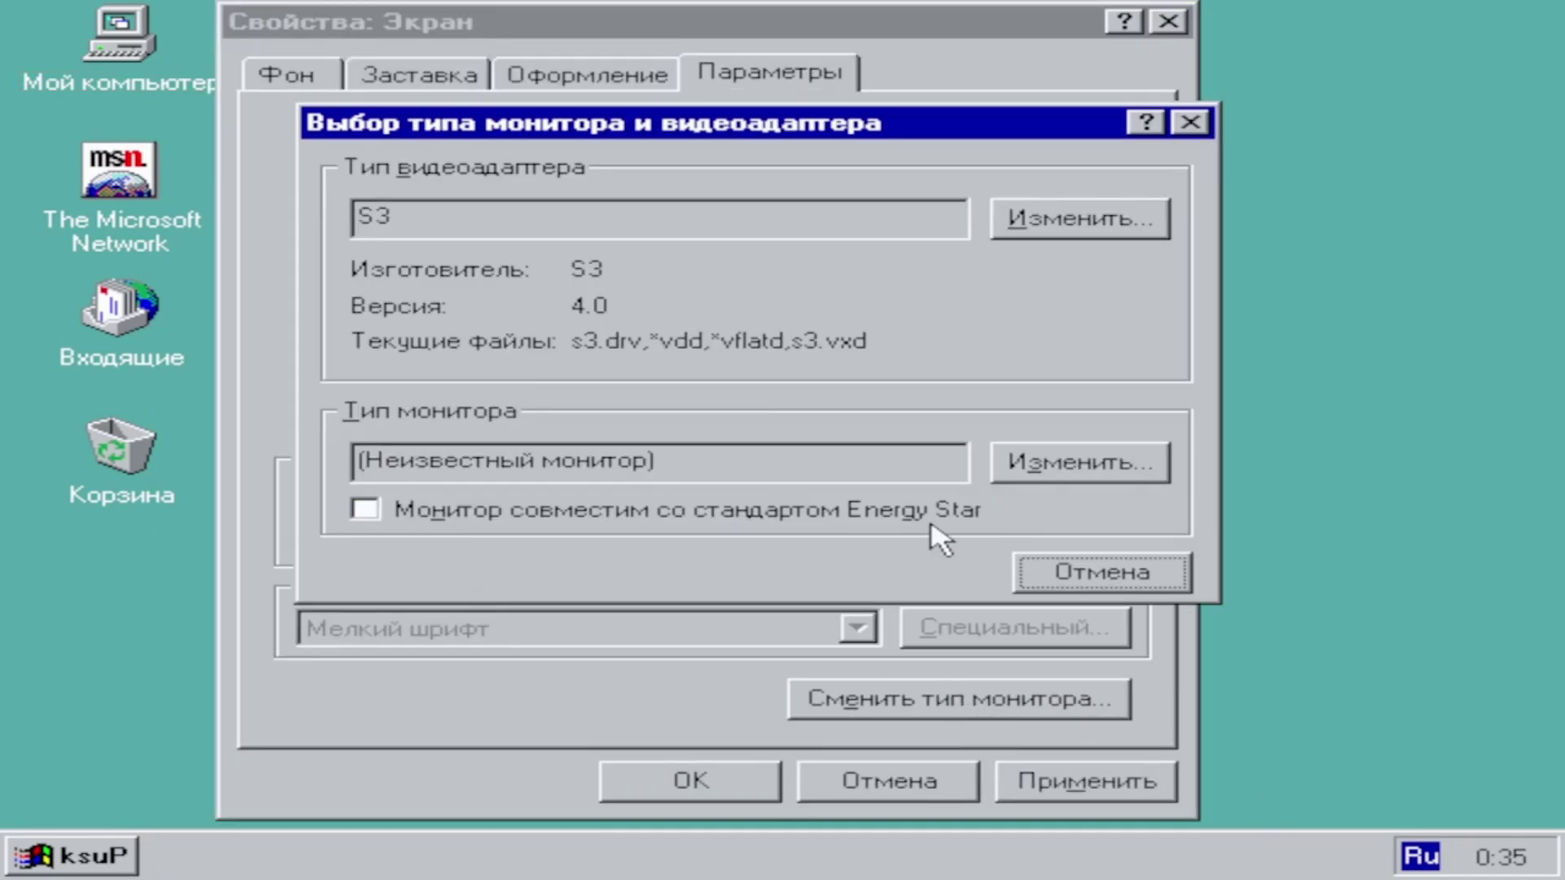
Step: Set the desktop area to 1024 на 768 точек and choose the standard Super VGA 1024x768 monitor type when applying it
click(1198, 124)
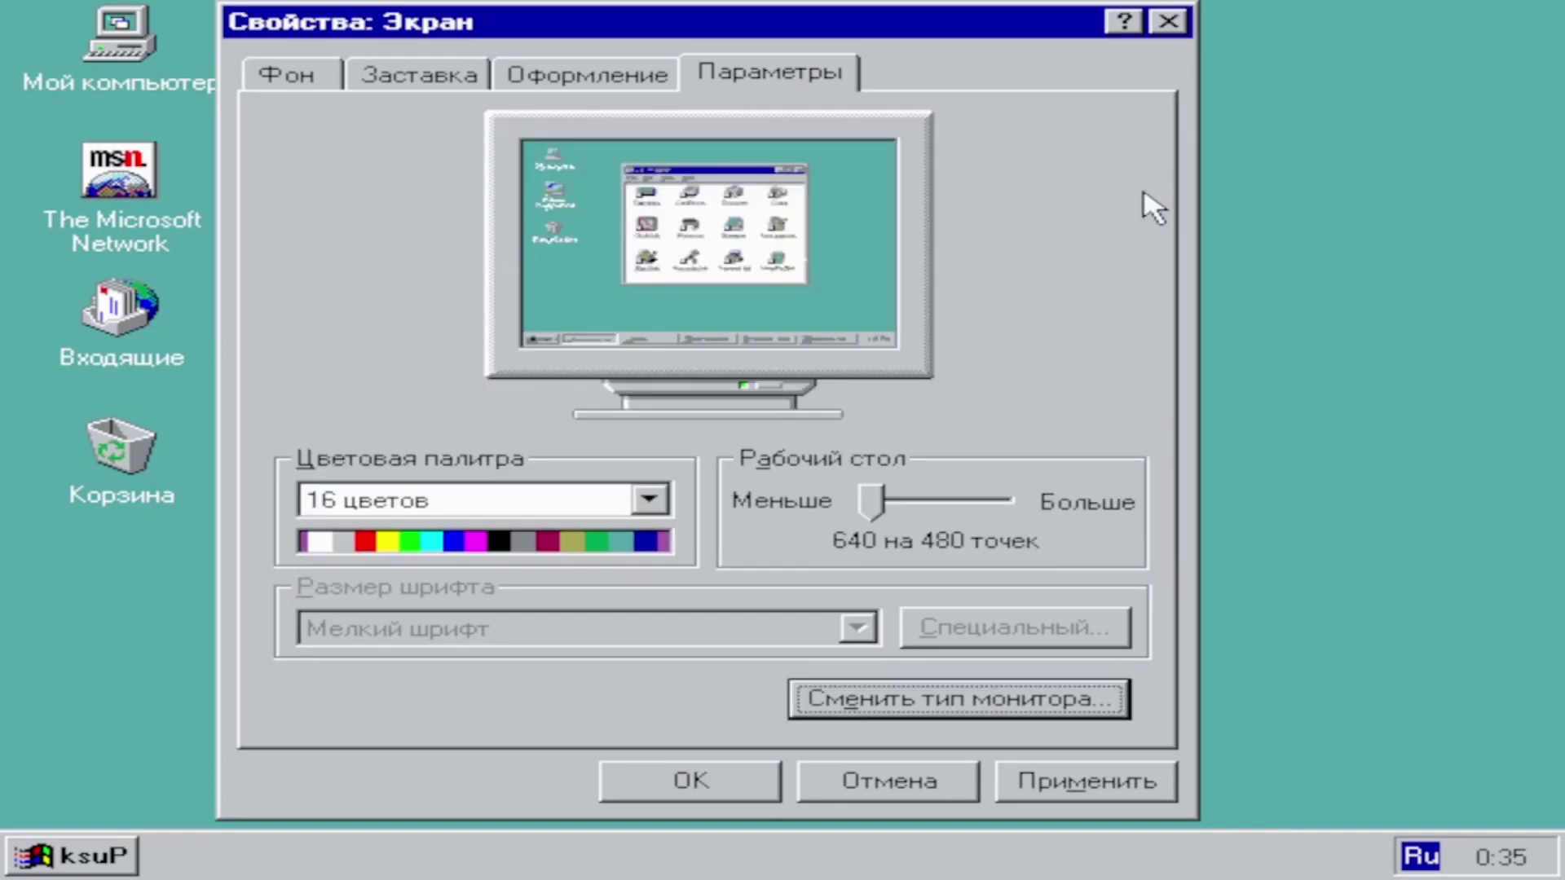
drag(884, 510, 939, 493)
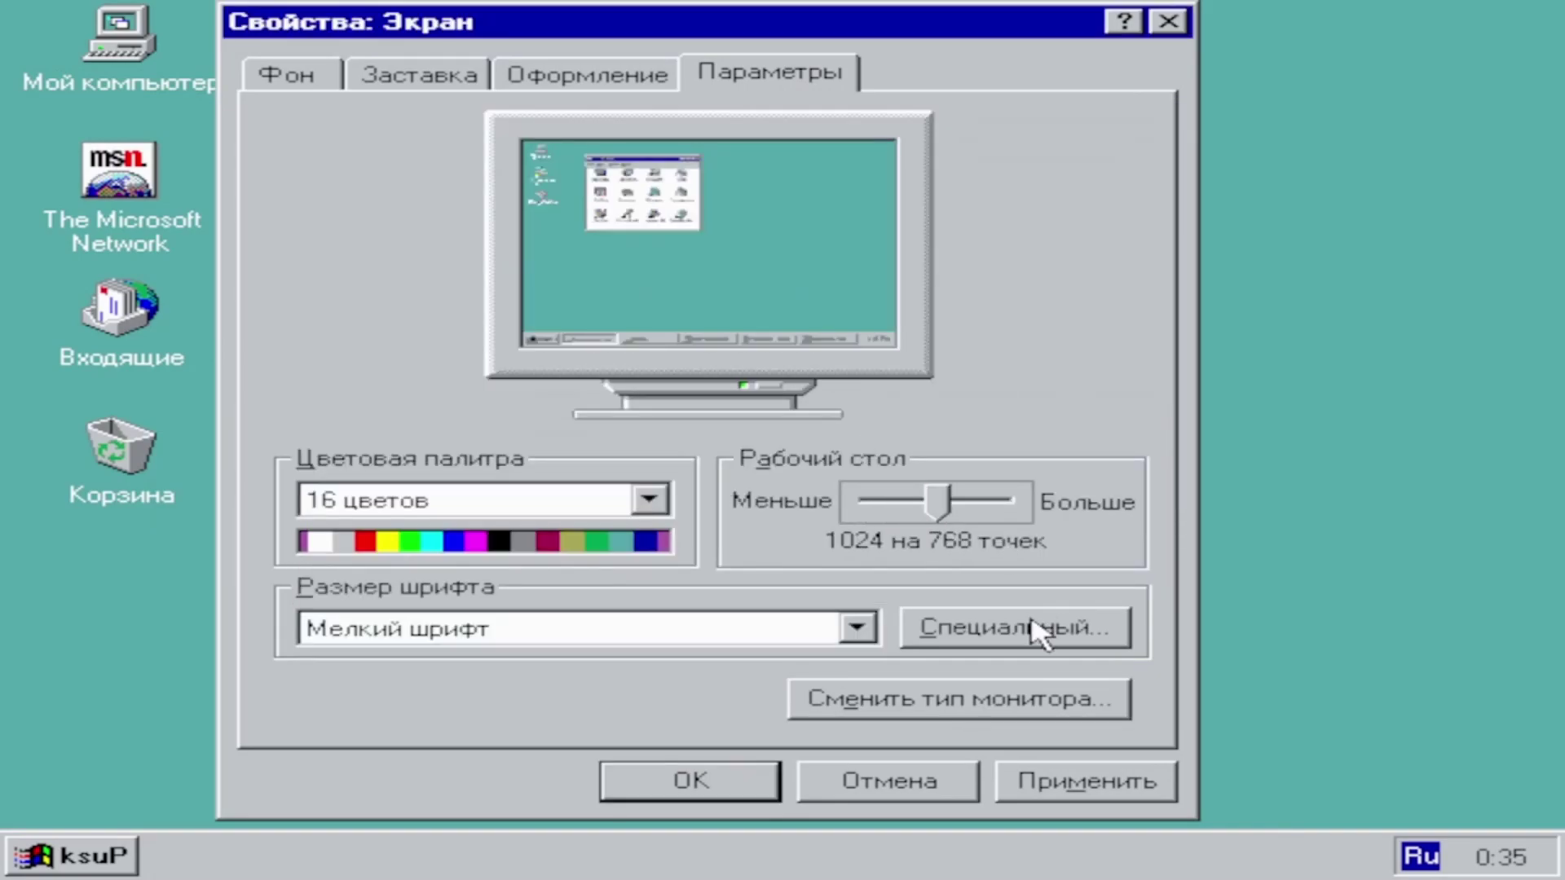
click(1119, 793)
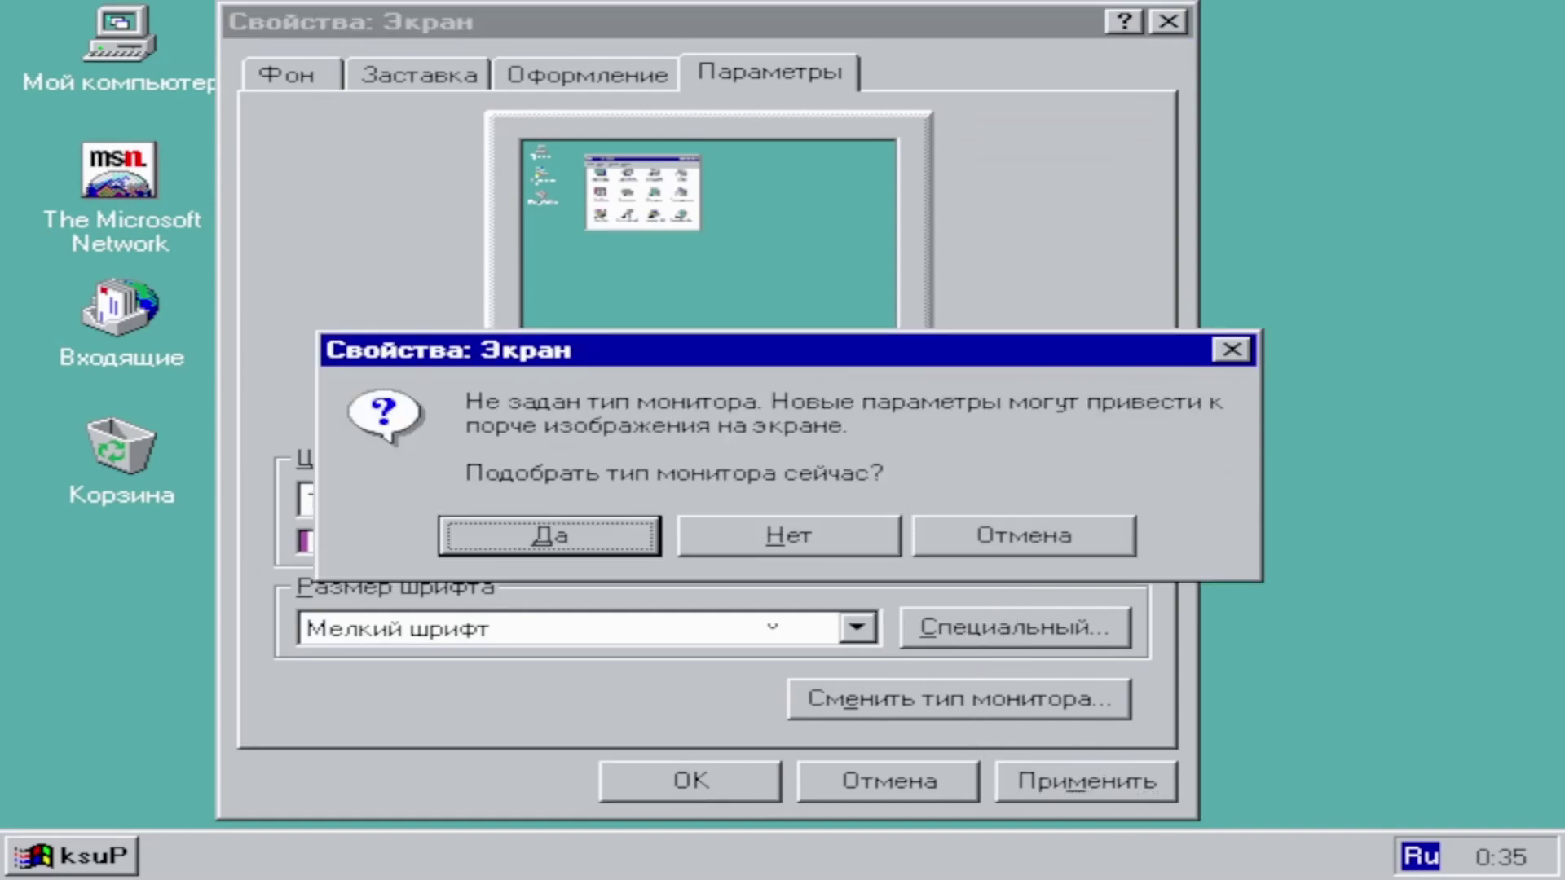
click(574, 535)
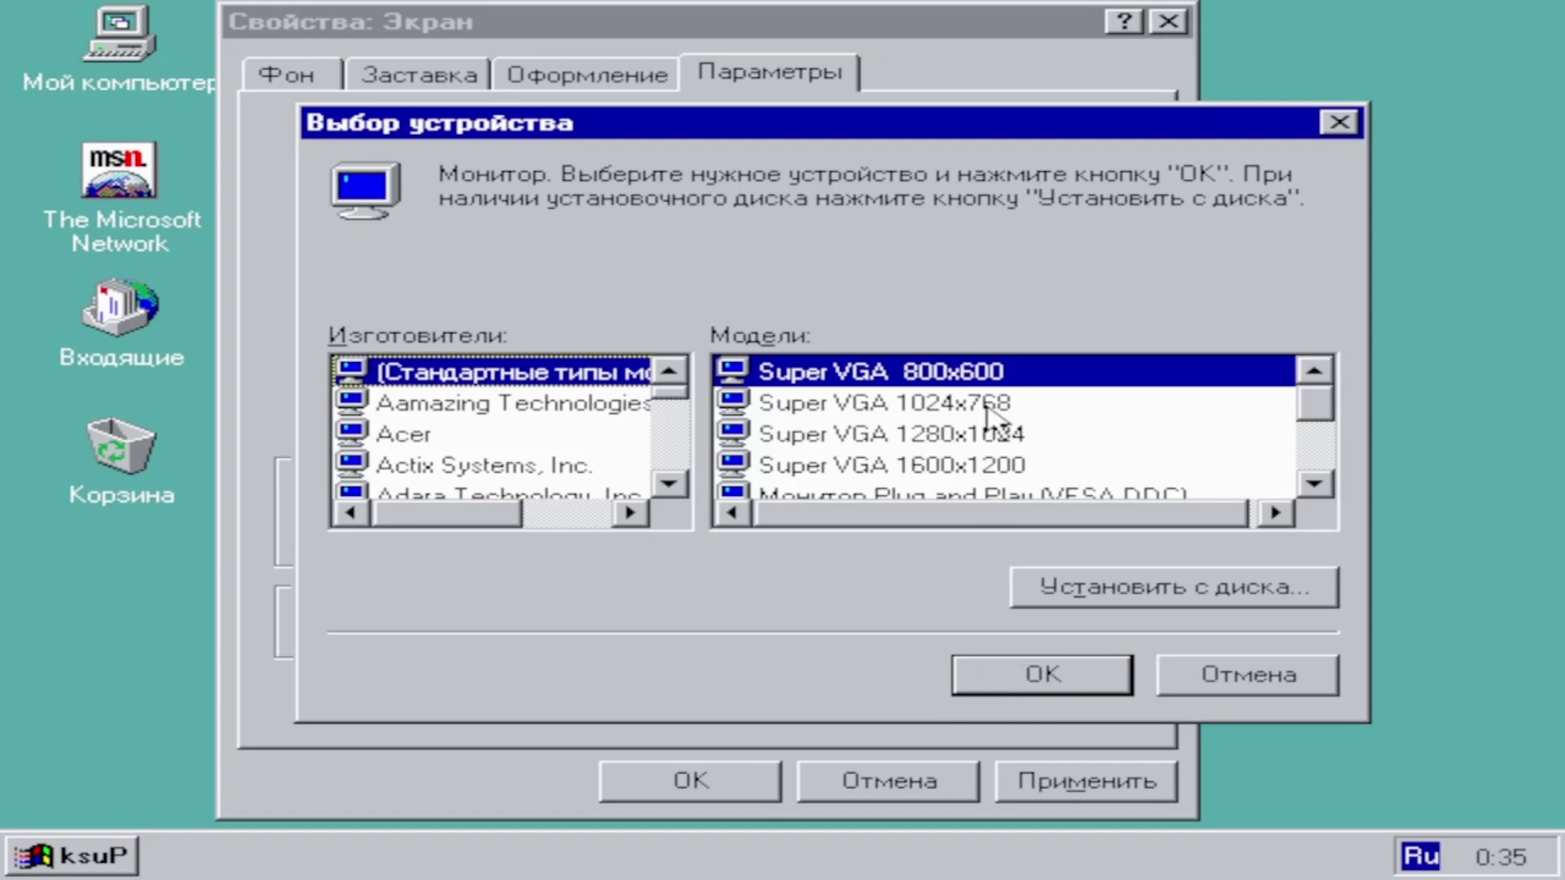
click(988, 405)
click(1004, 672)
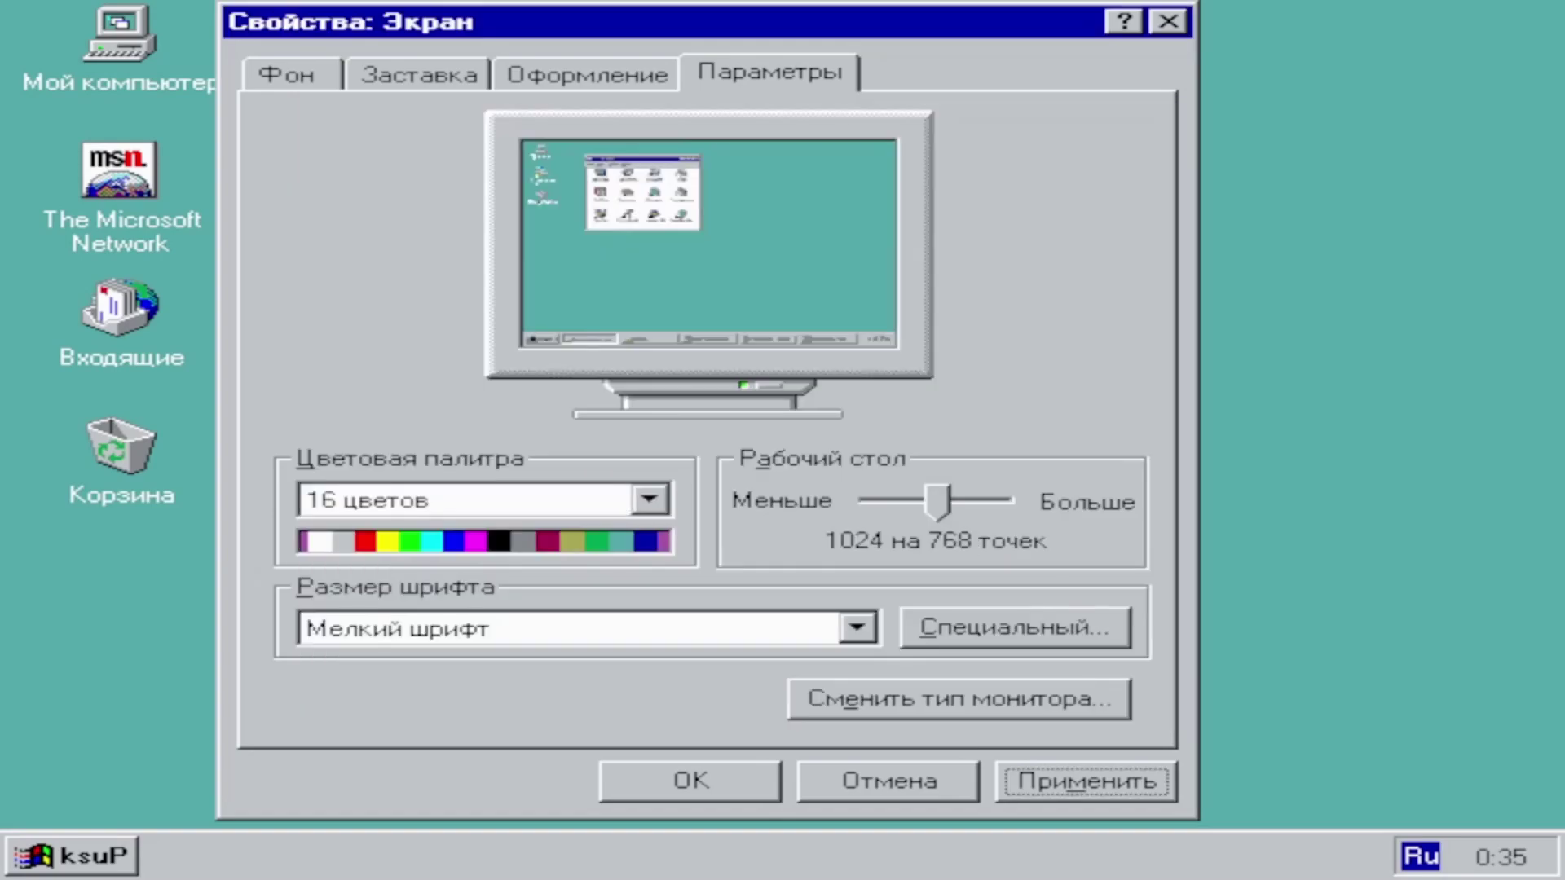
Step: Apply the new display settings, restart the computer, and dismiss the video adapter error without running the hardware wizard
click(1074, 780)
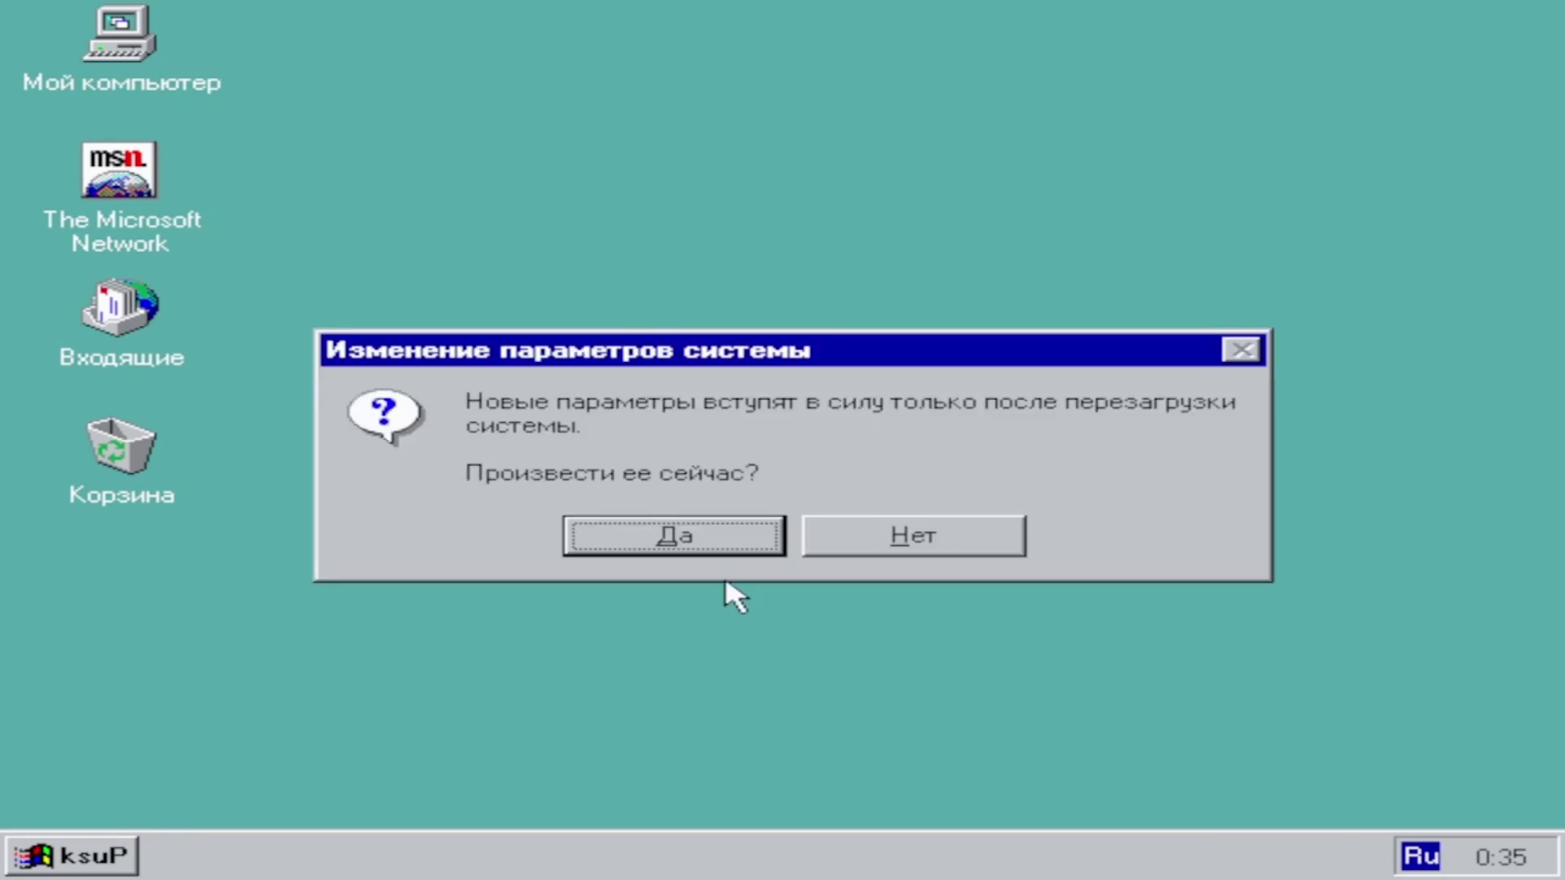
click(587, 544)
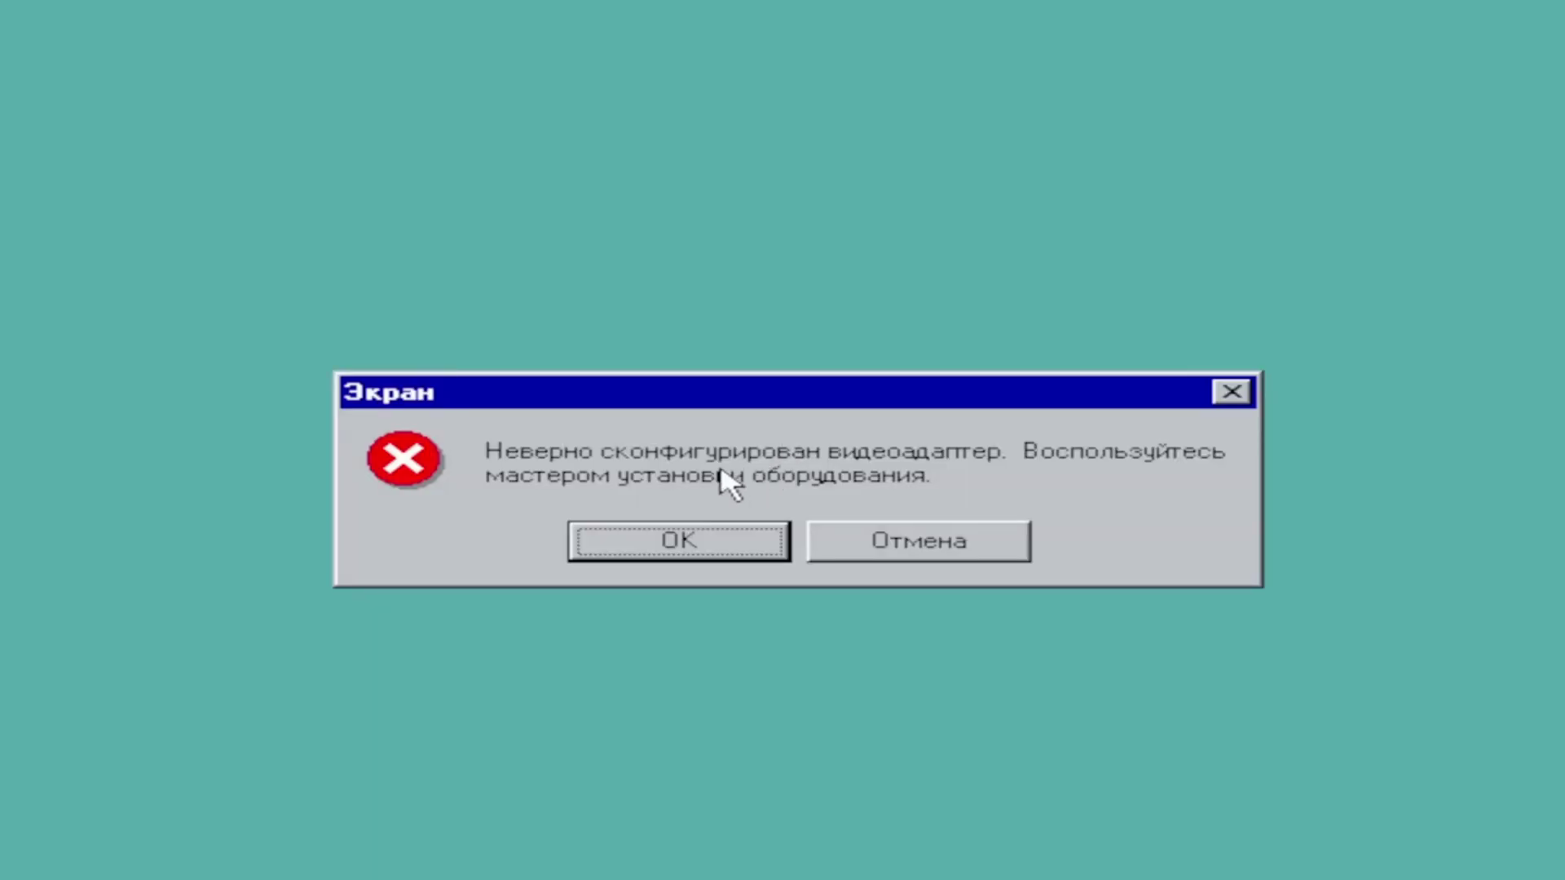
click(643, 544)
click(937, 546)
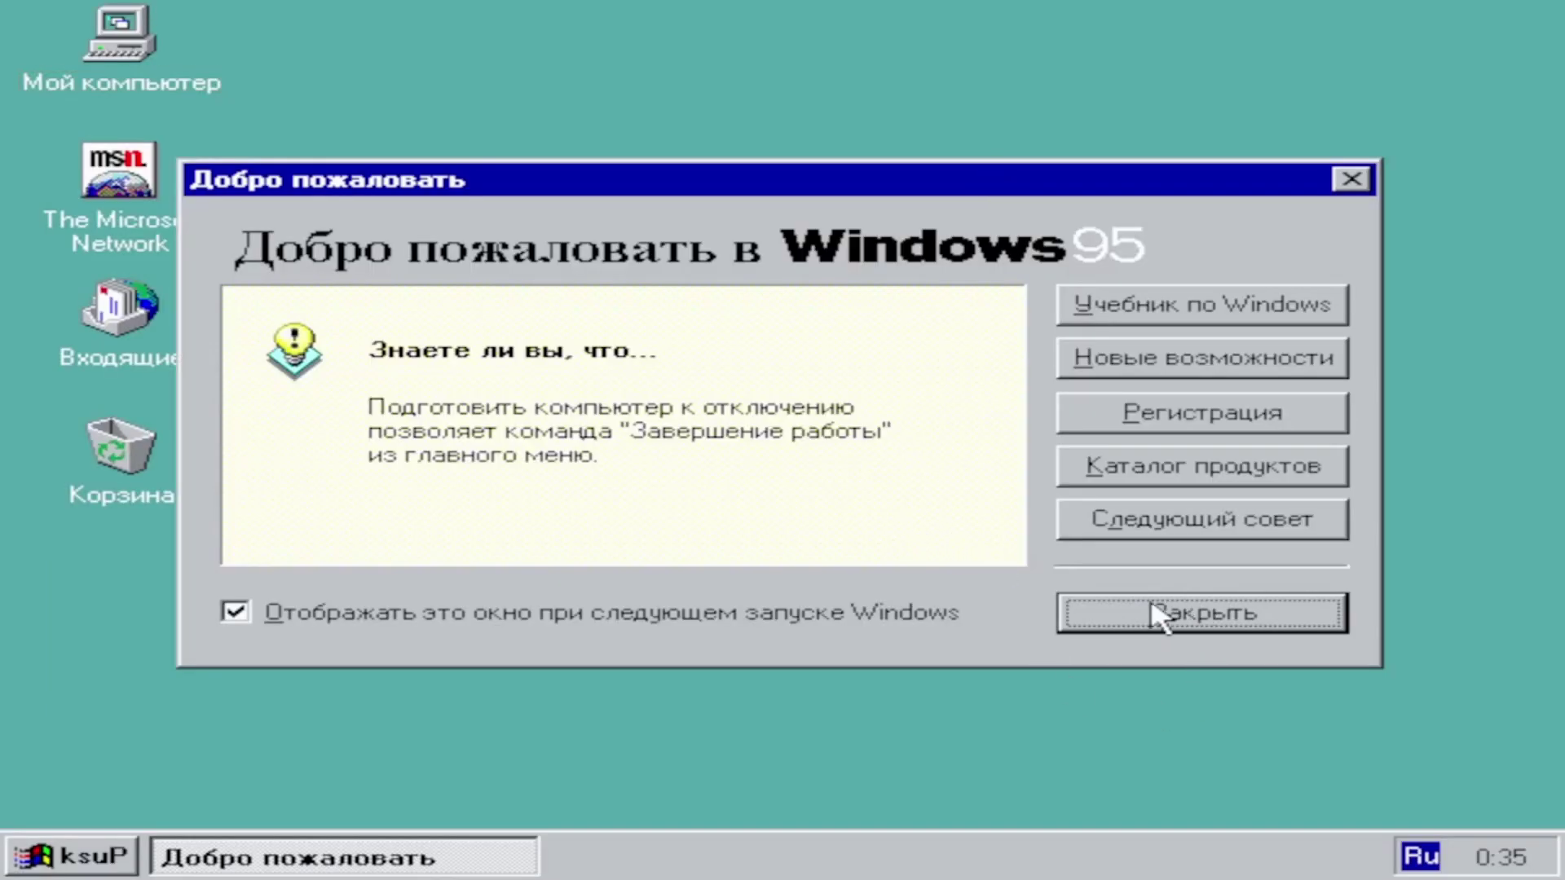
Step: Close the Windows 95 welcome window and briefly view the contents of Мой компьютер
click(1167, 616)
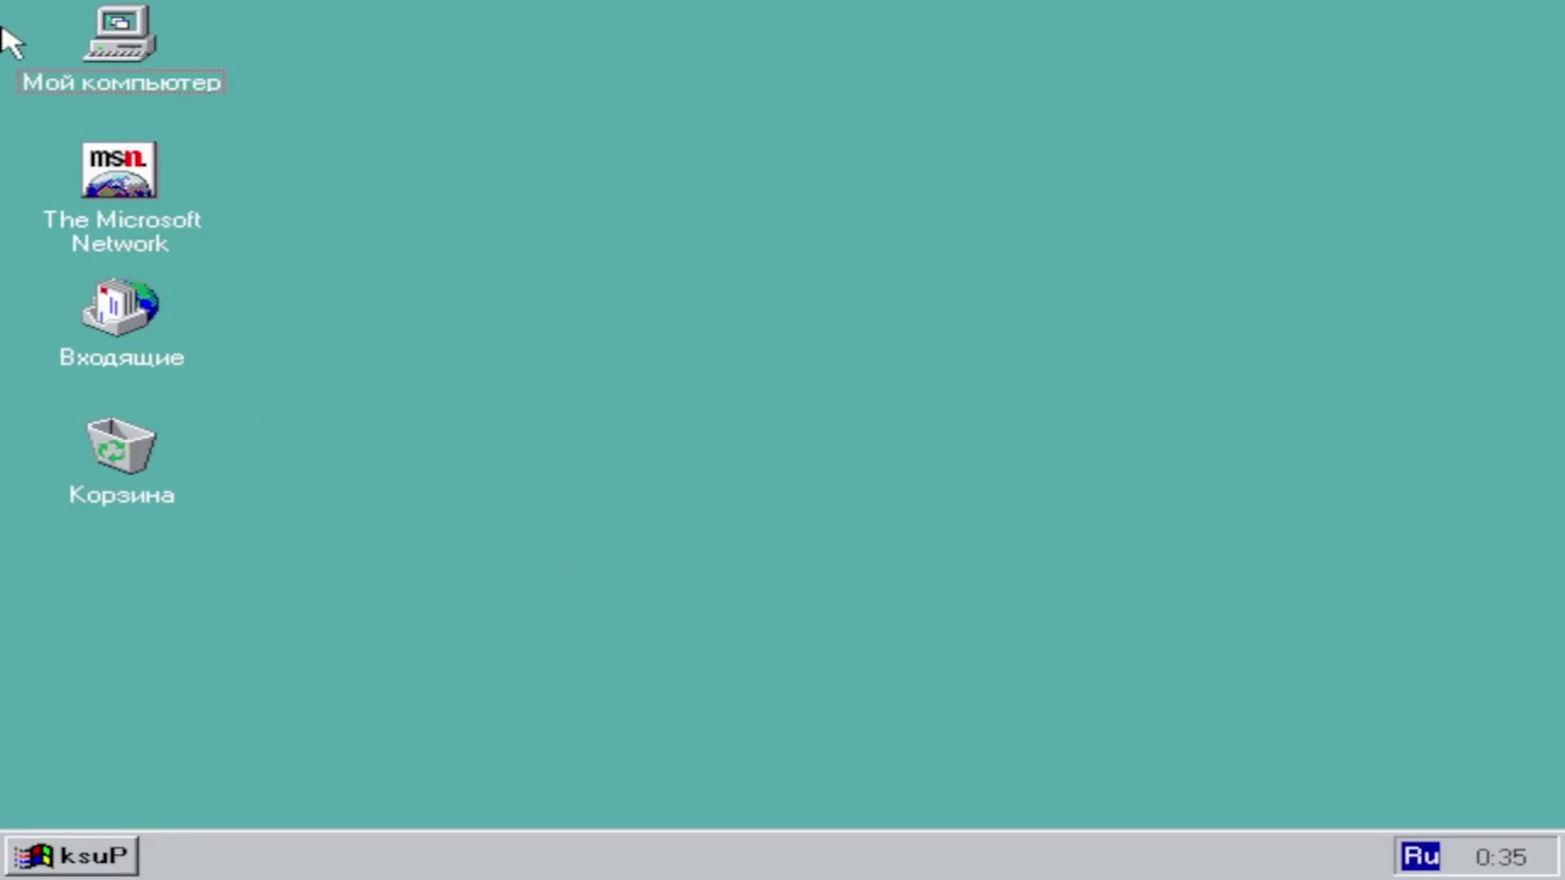
double_click(137, 41)
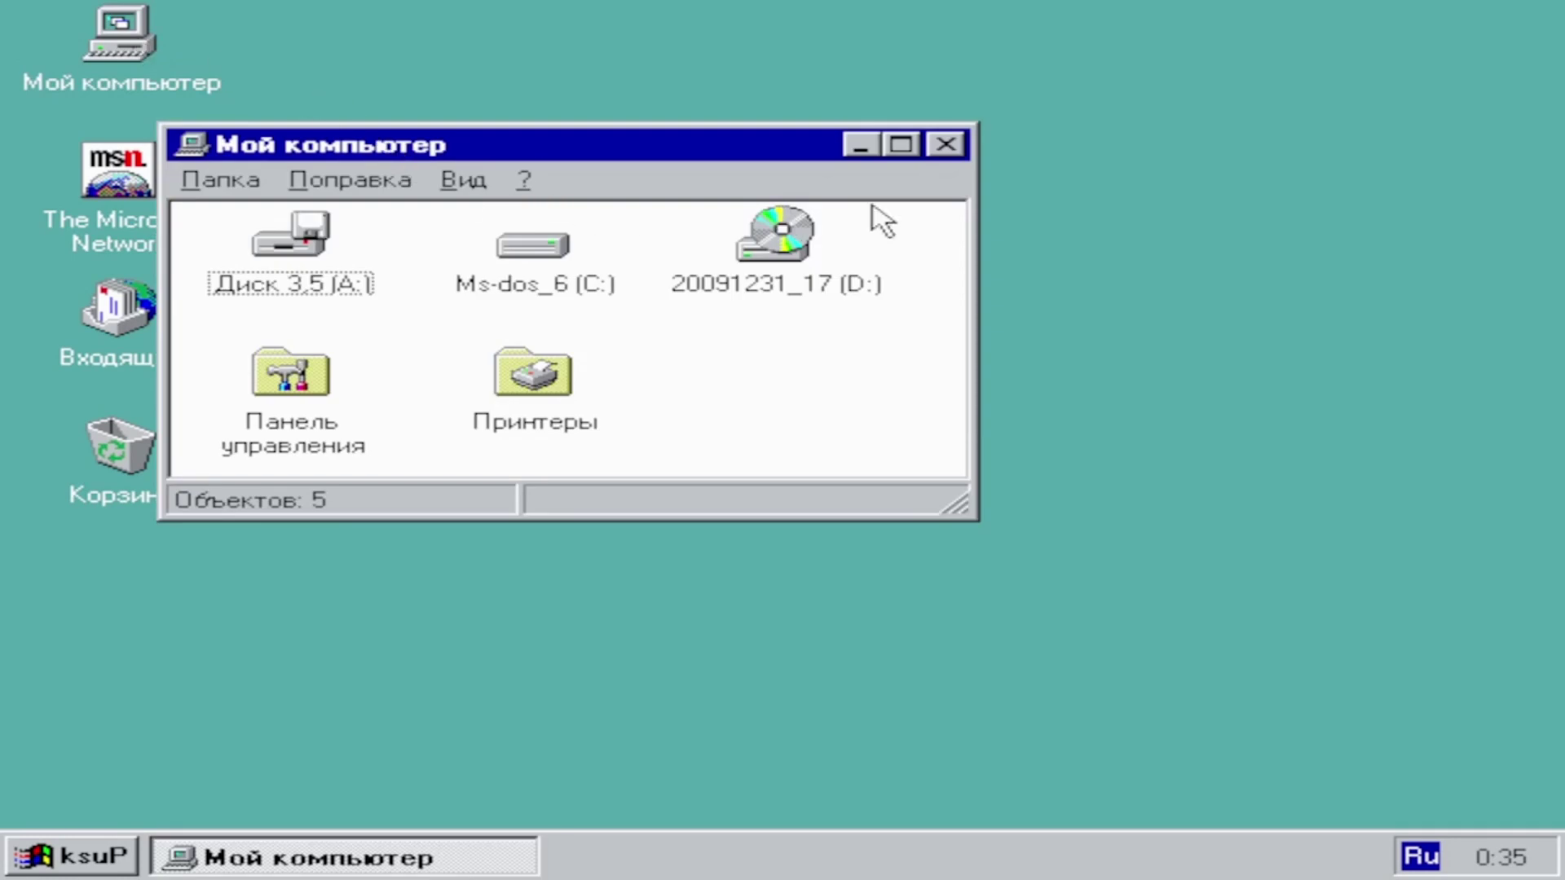
click(946, 145)
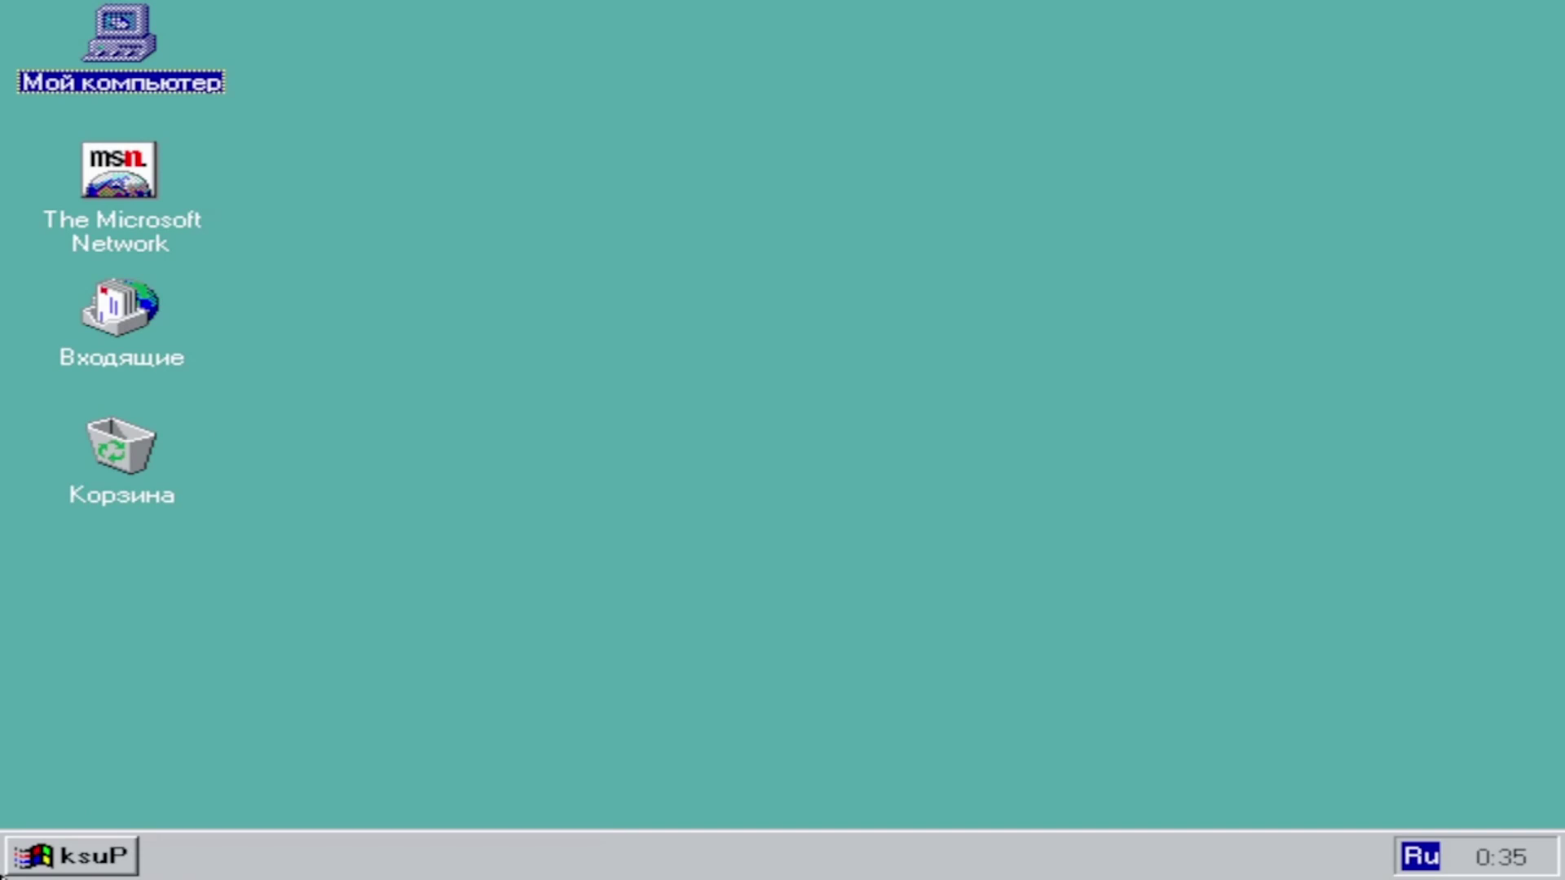
Step: Open the Readme document from the Программы group to view it, and close it again
click(27, 872)
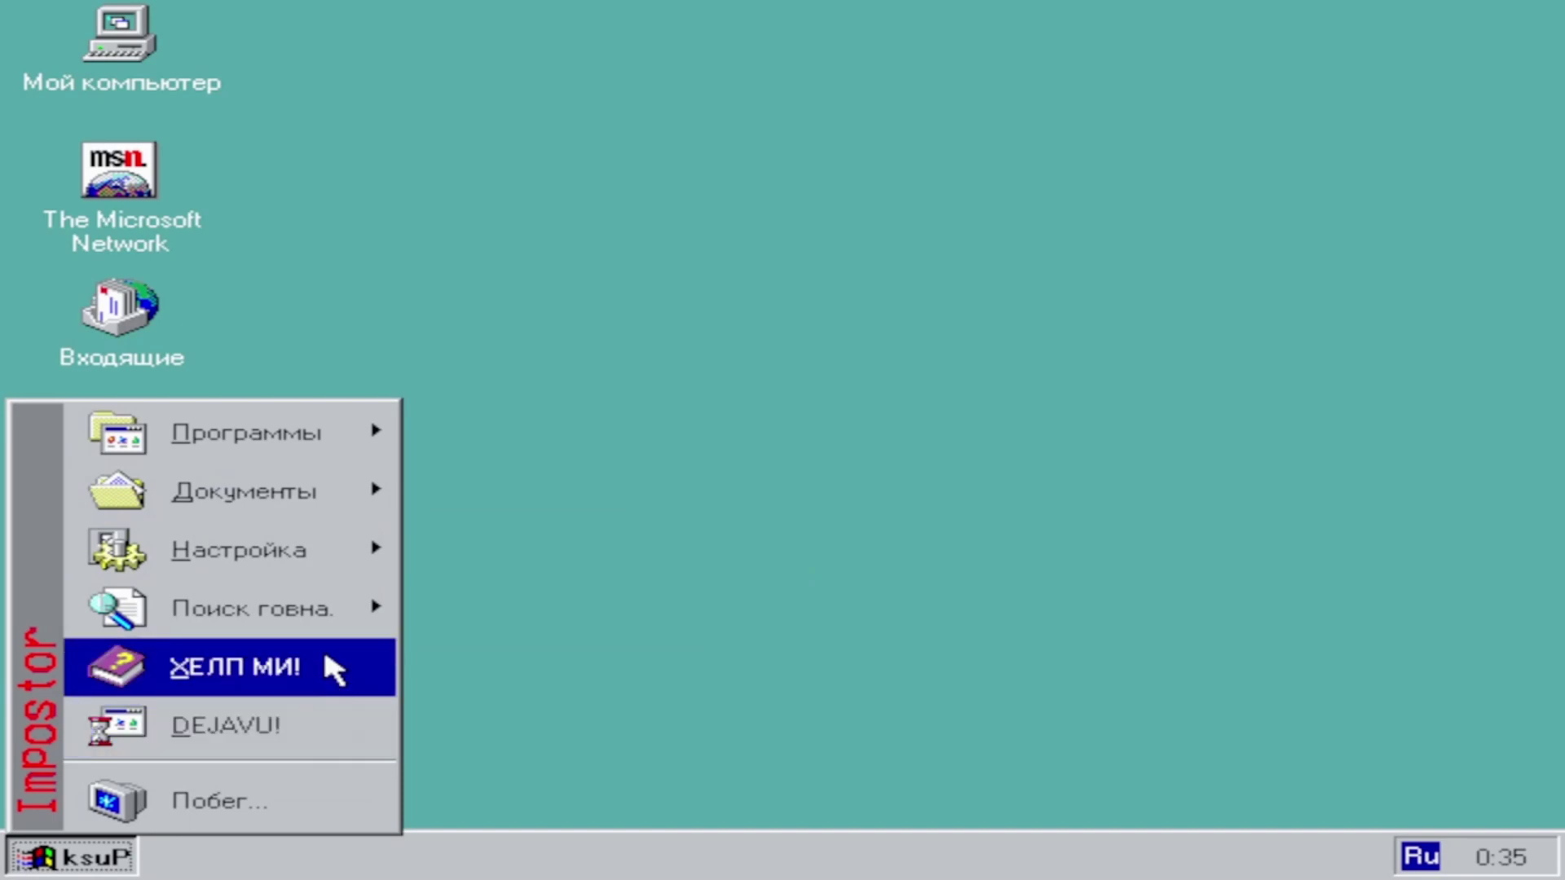
mouse_move(343, 622)
mouse_move(334, 551)
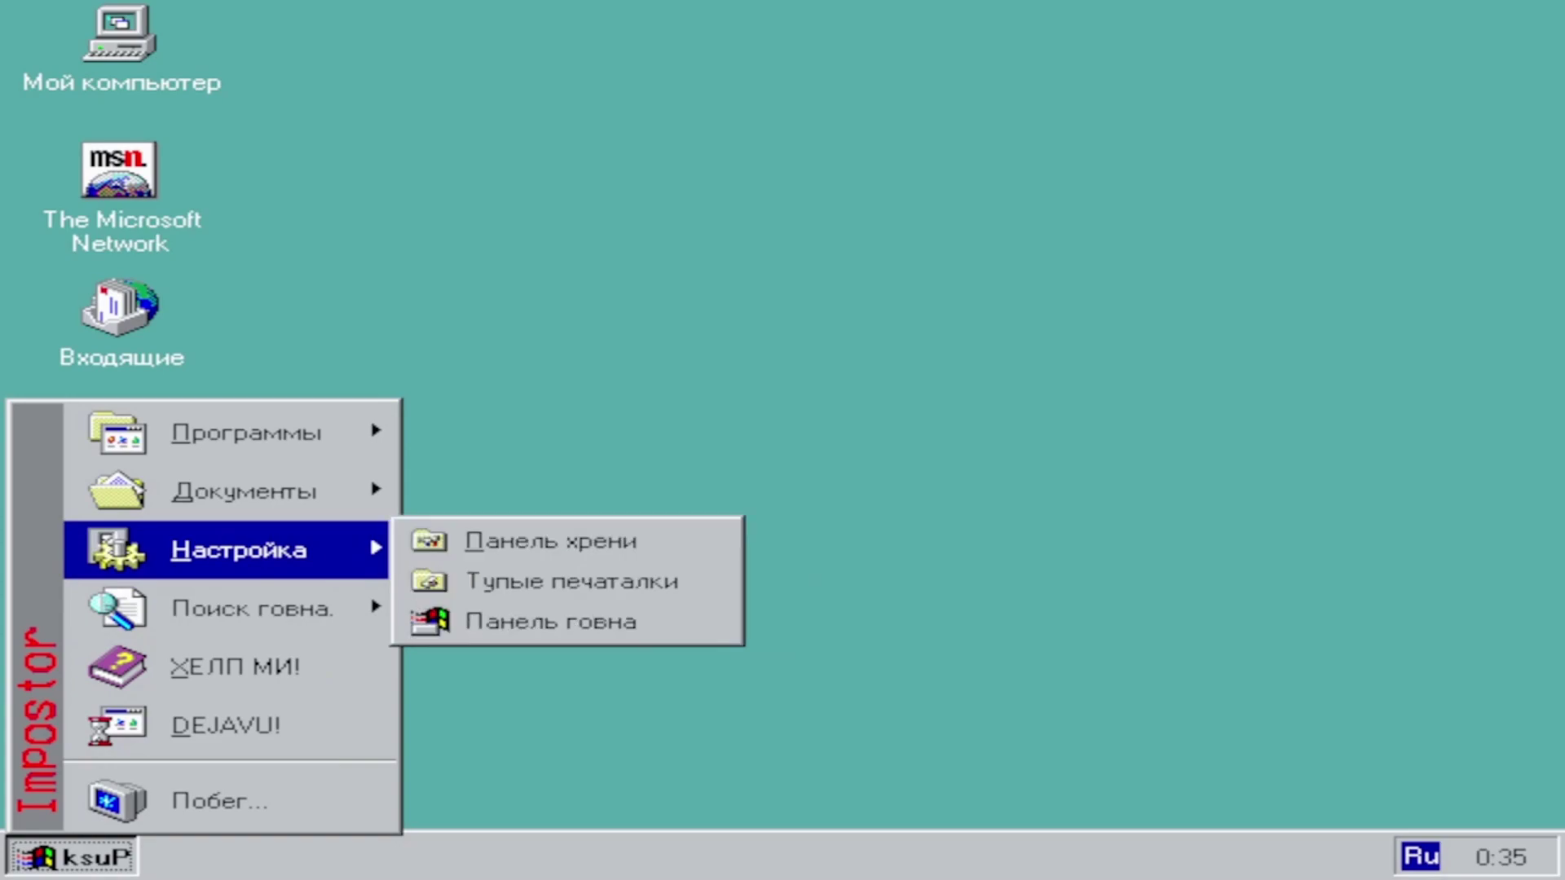
mouse_move(369, 481)
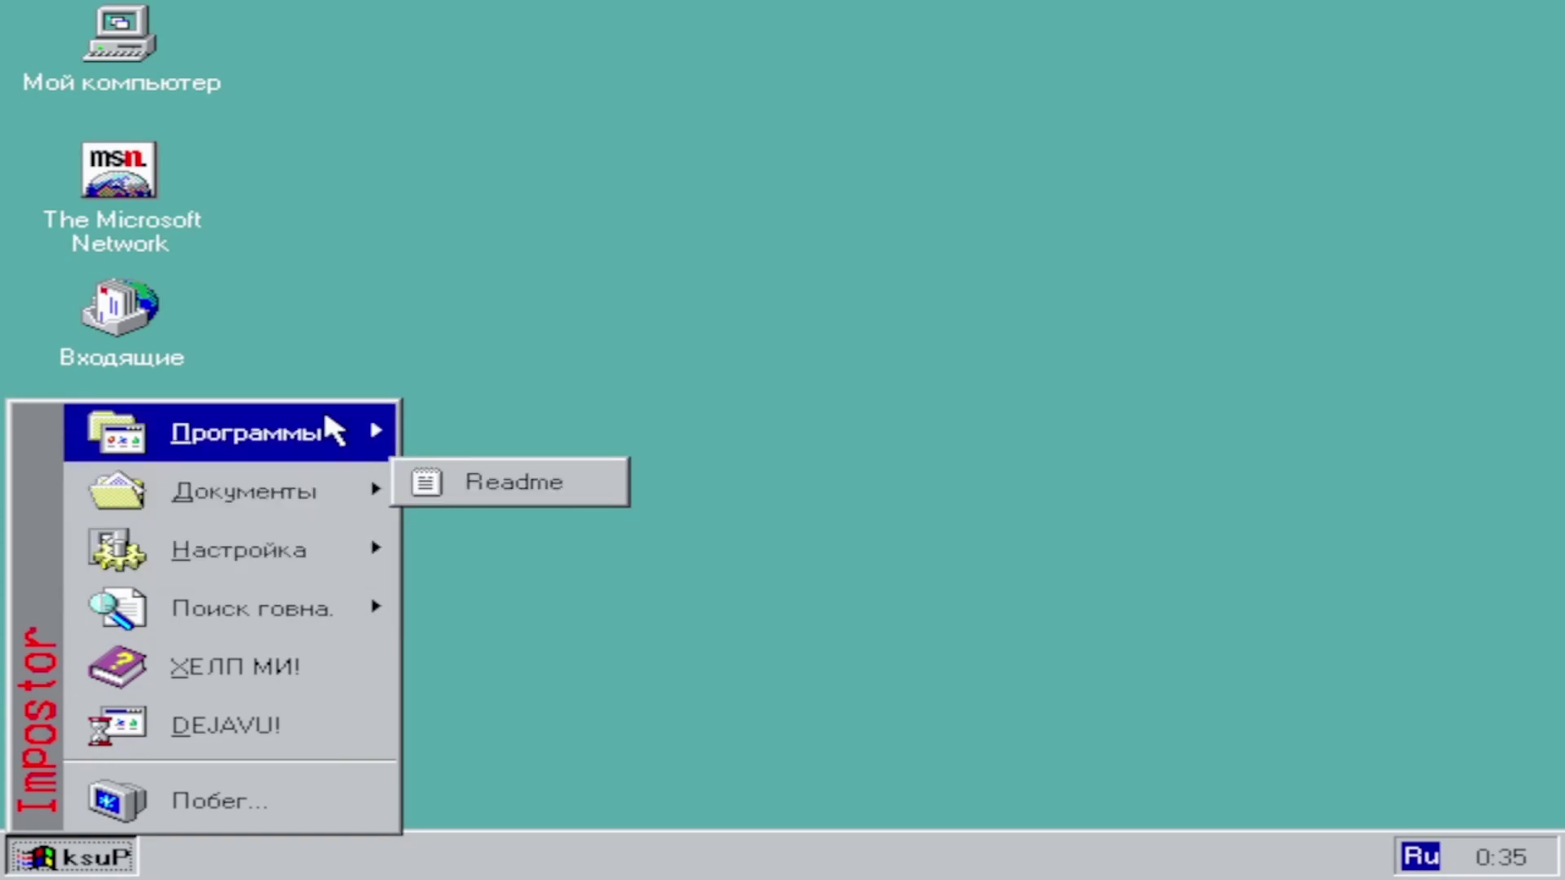
click(416, 489)
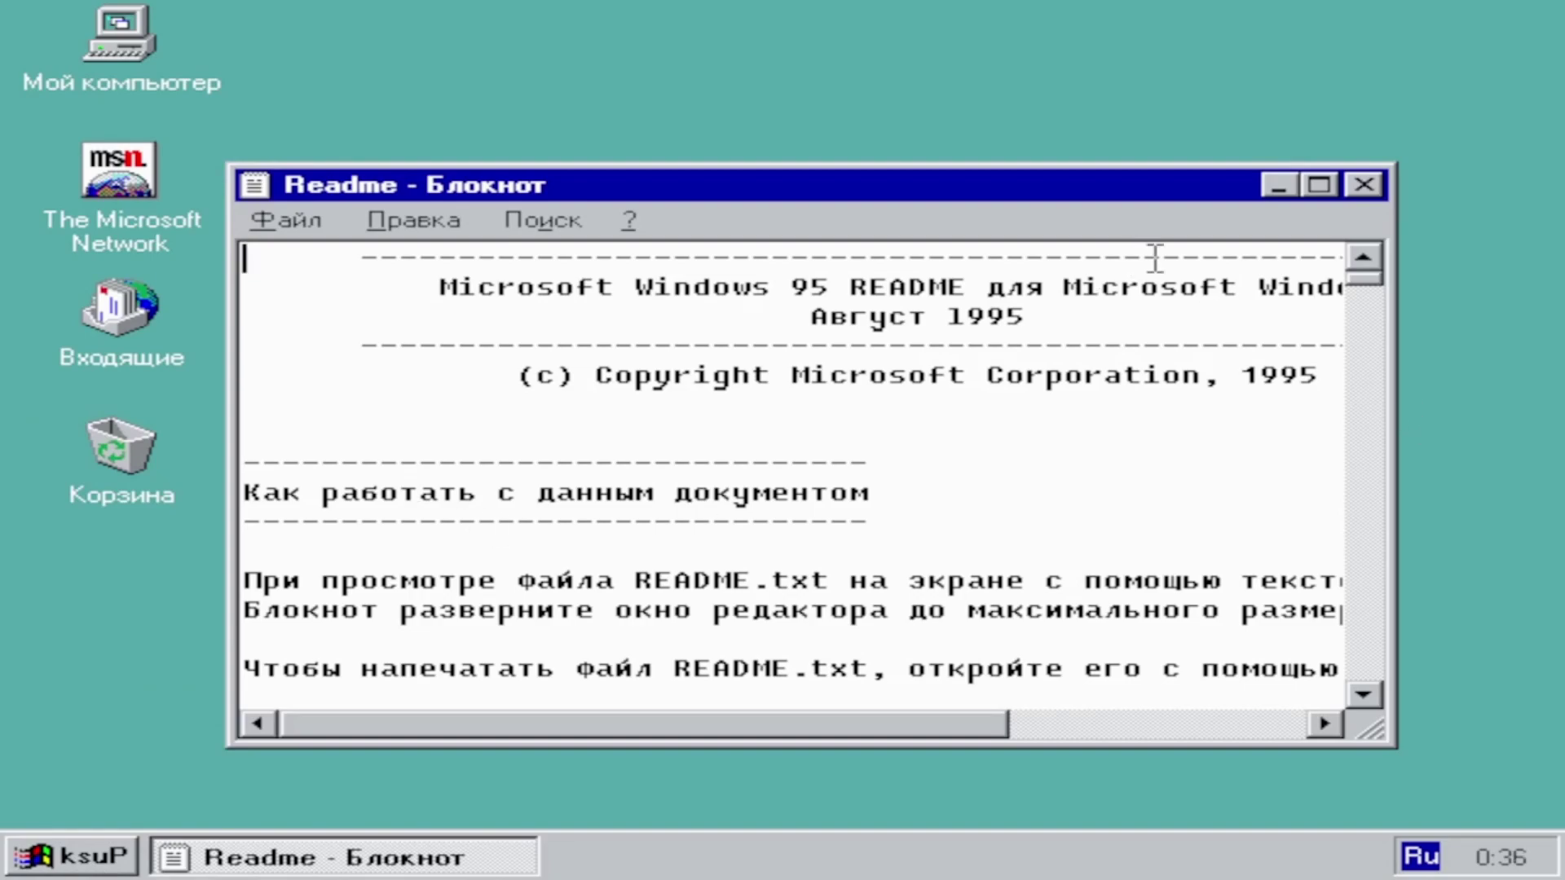
click(1364, 186)
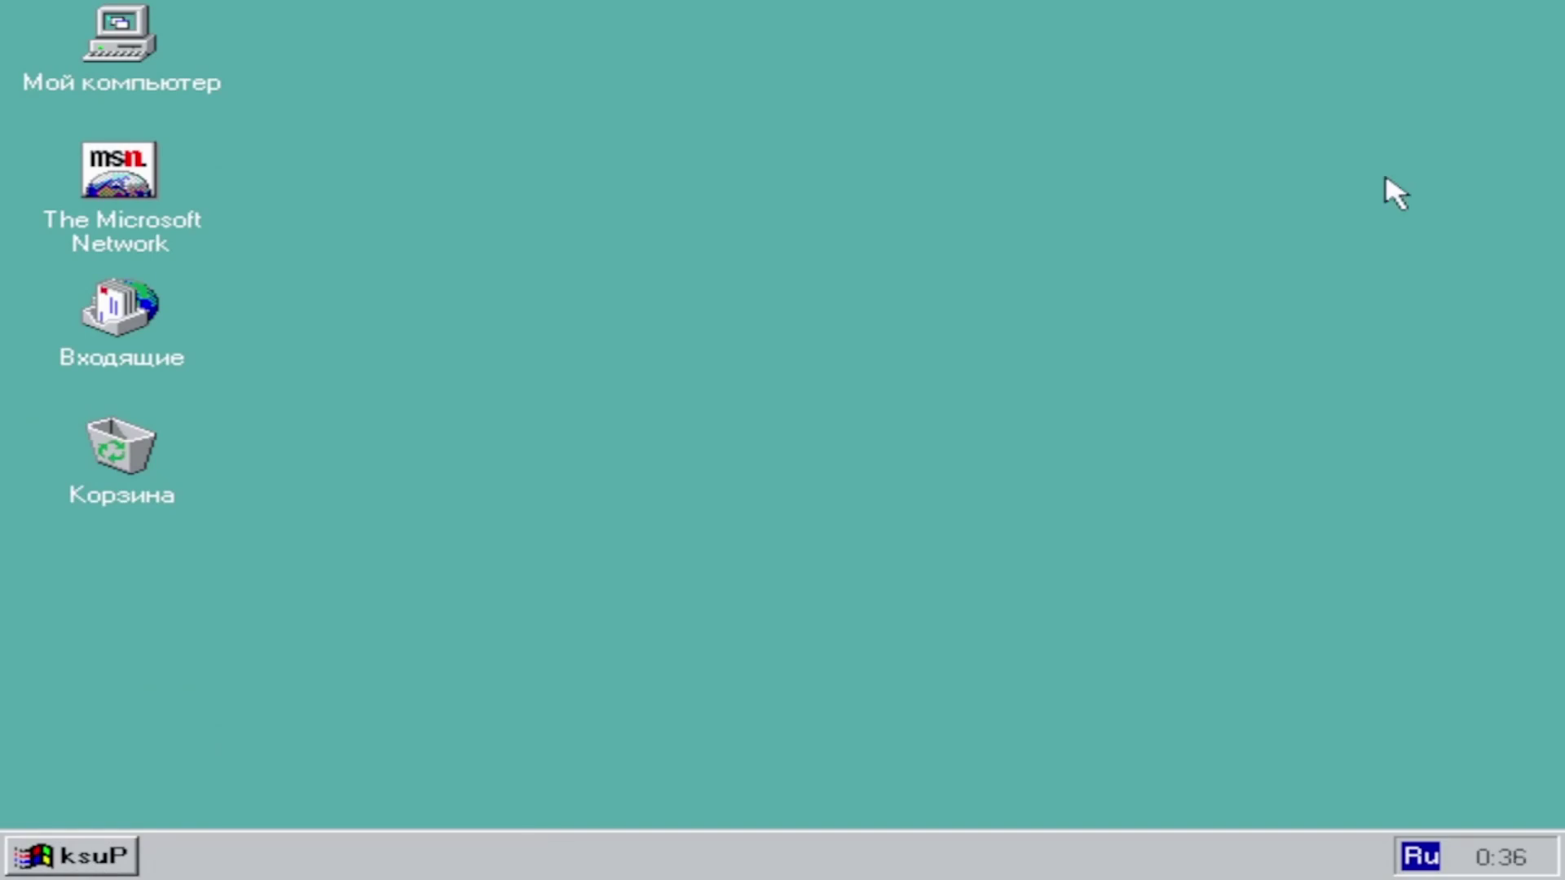
Step: Apply the Розовая colour scheme in the display properties' appearance settings and close the dialog
right_click(1029, 299)
click(1064, 520)
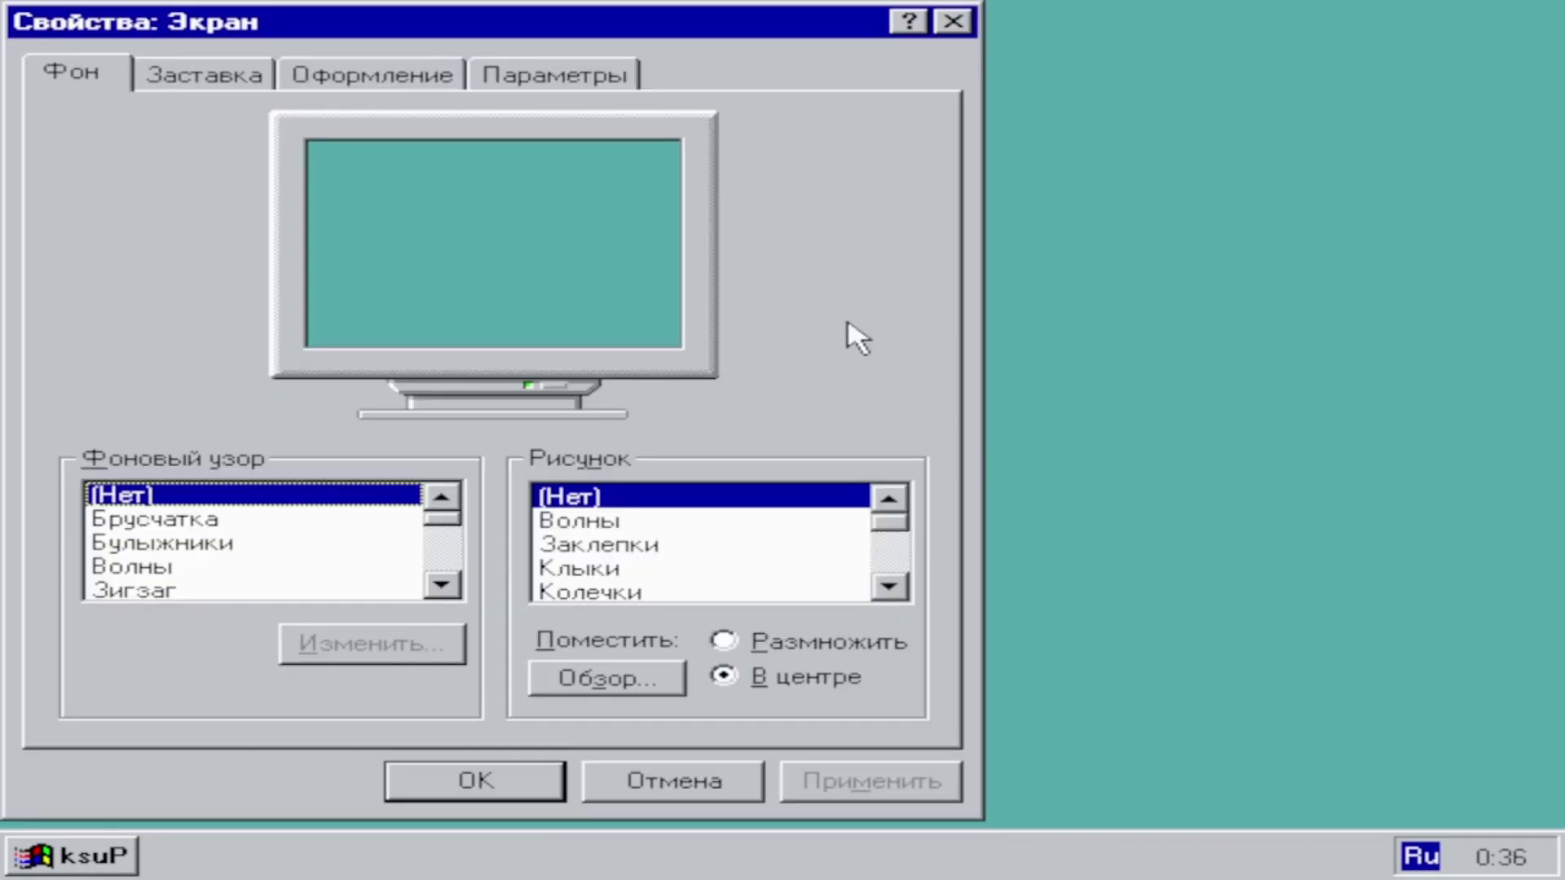
click(421, 82)
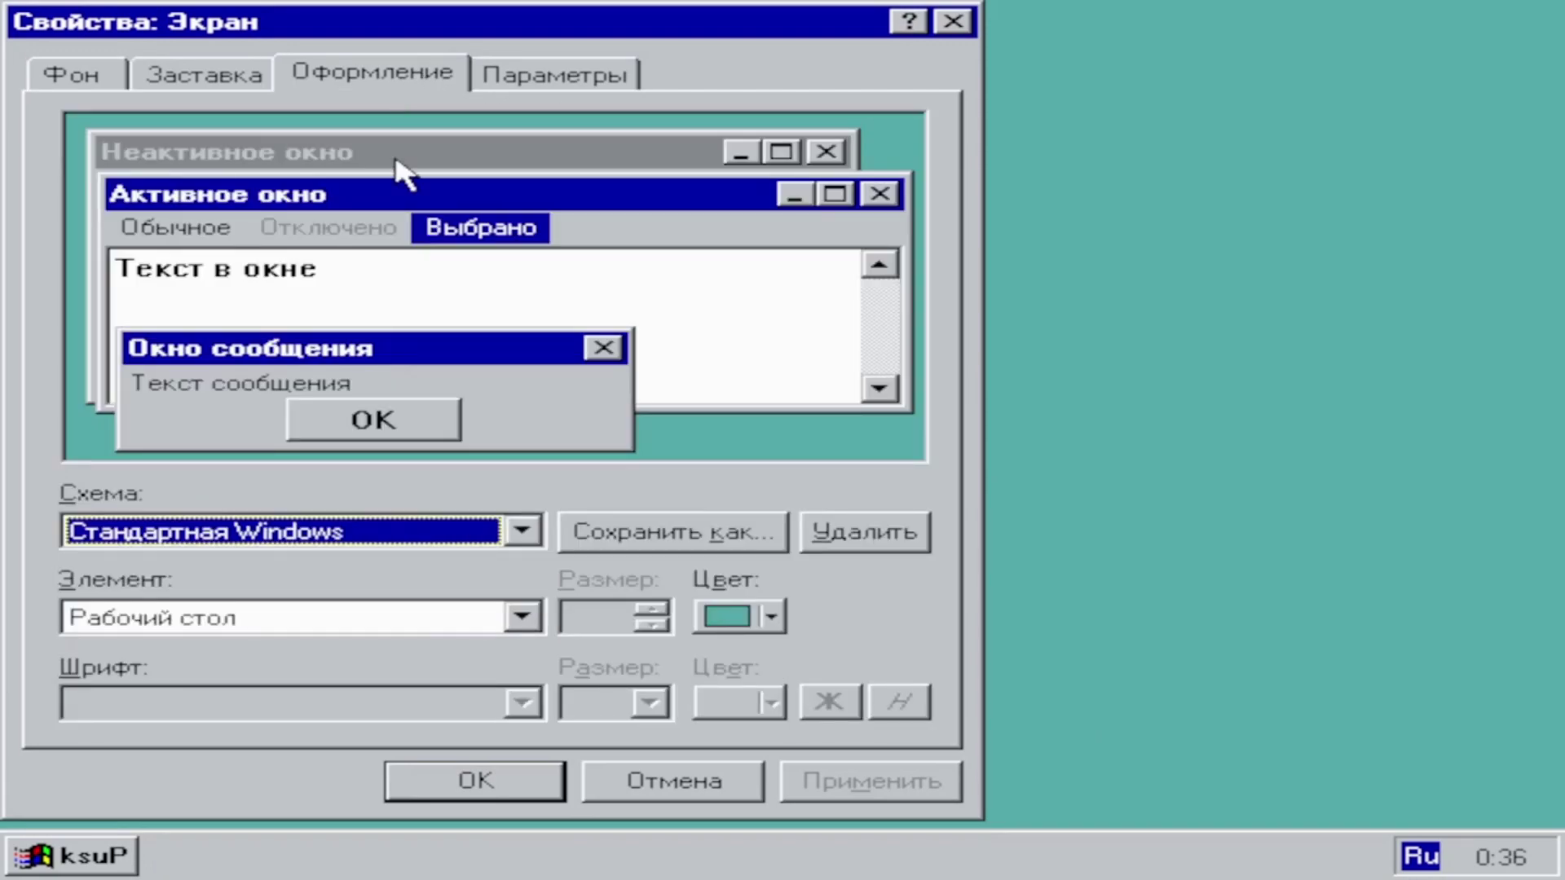
click(446, 538)
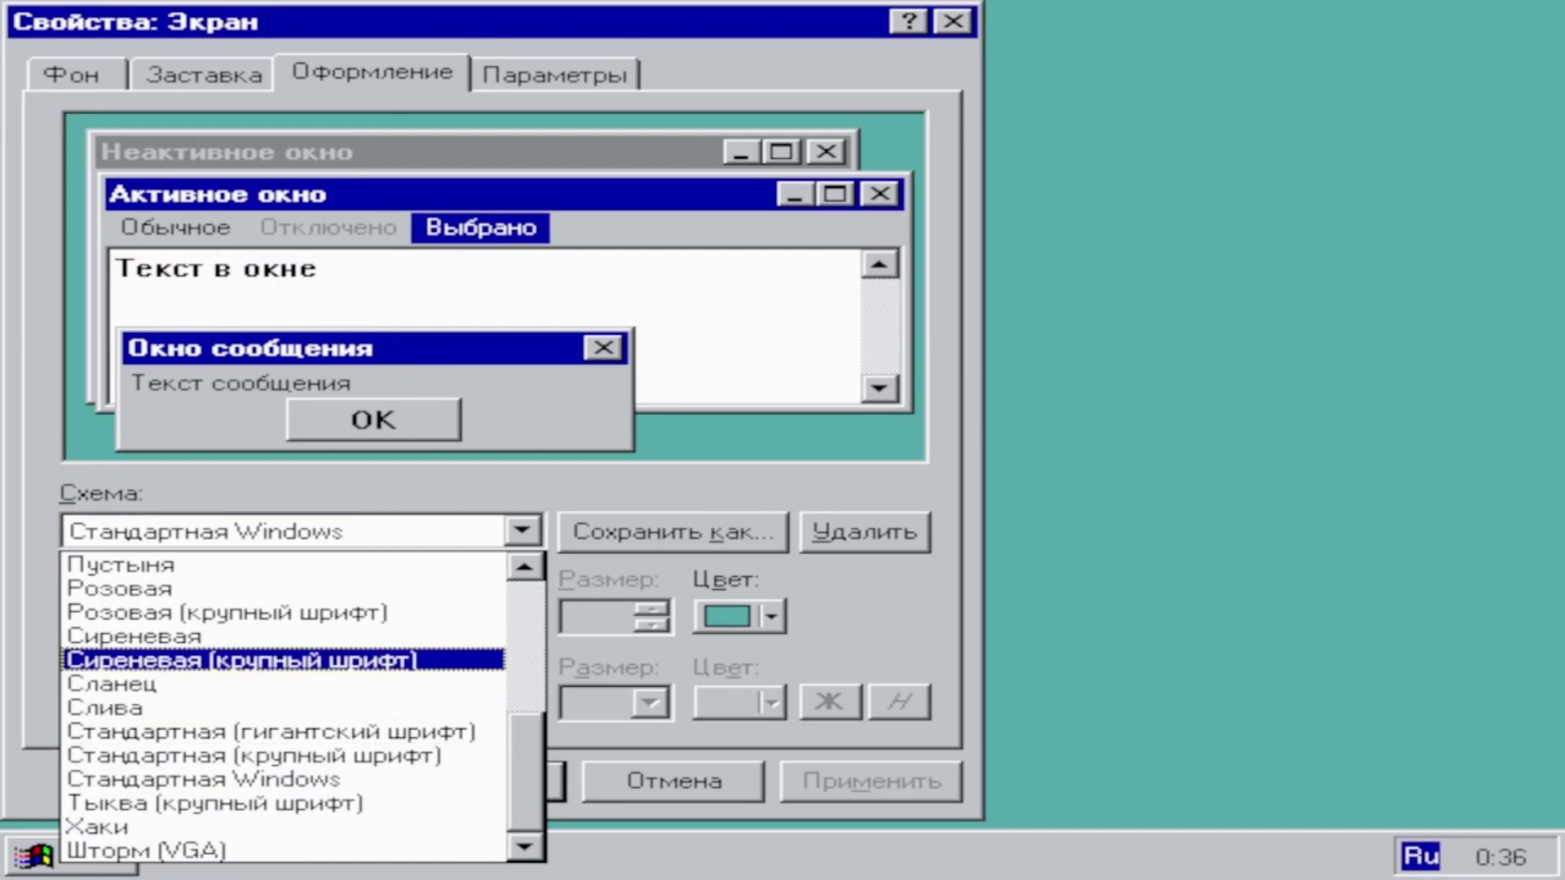
click(281, 616)
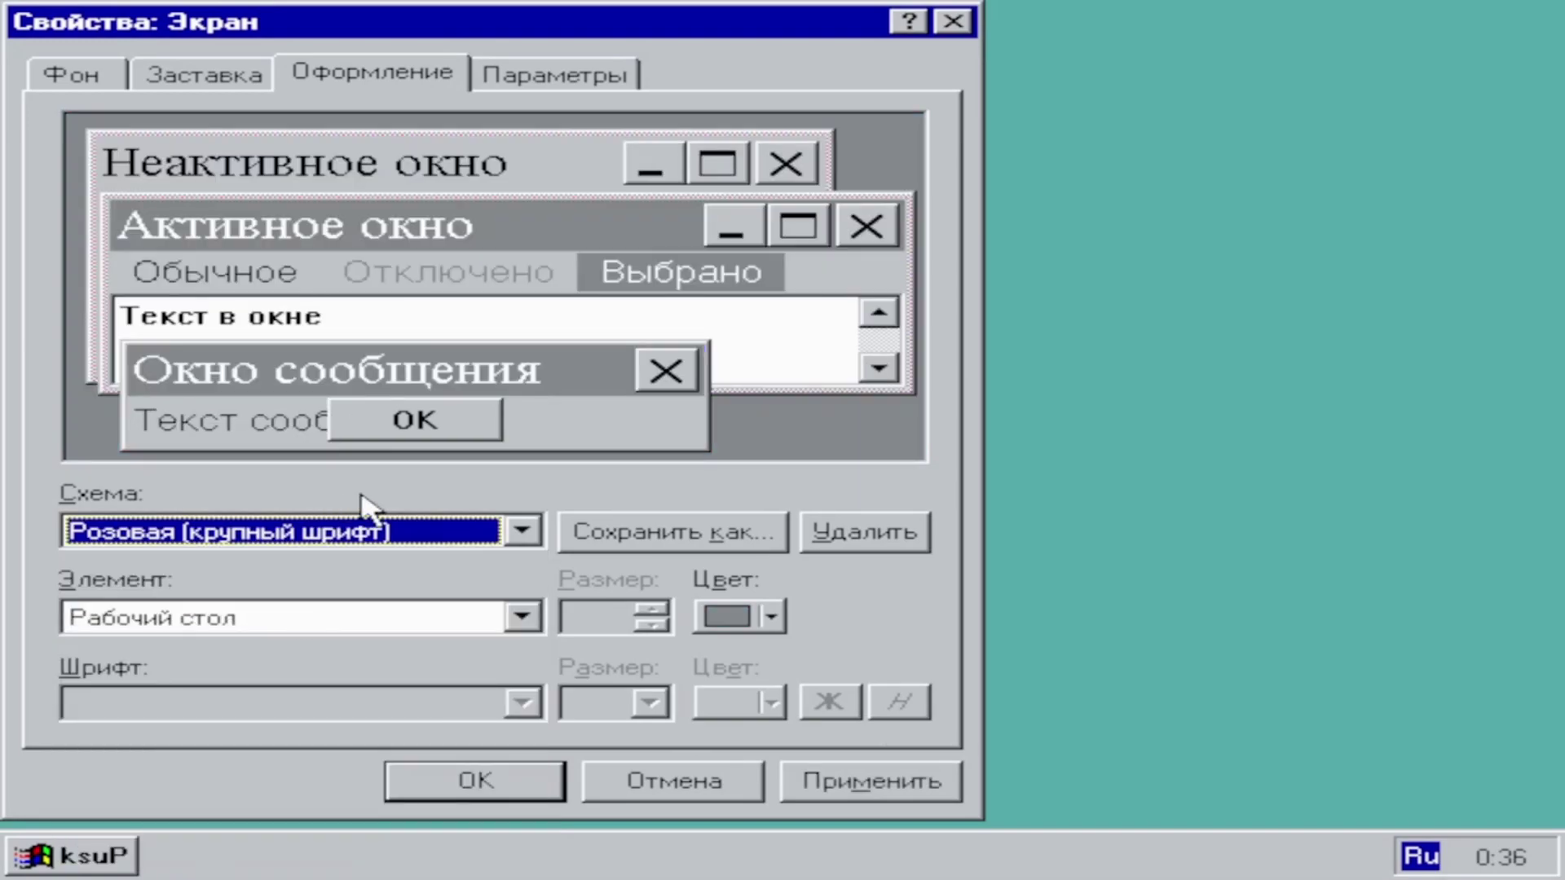
click(214, 531)
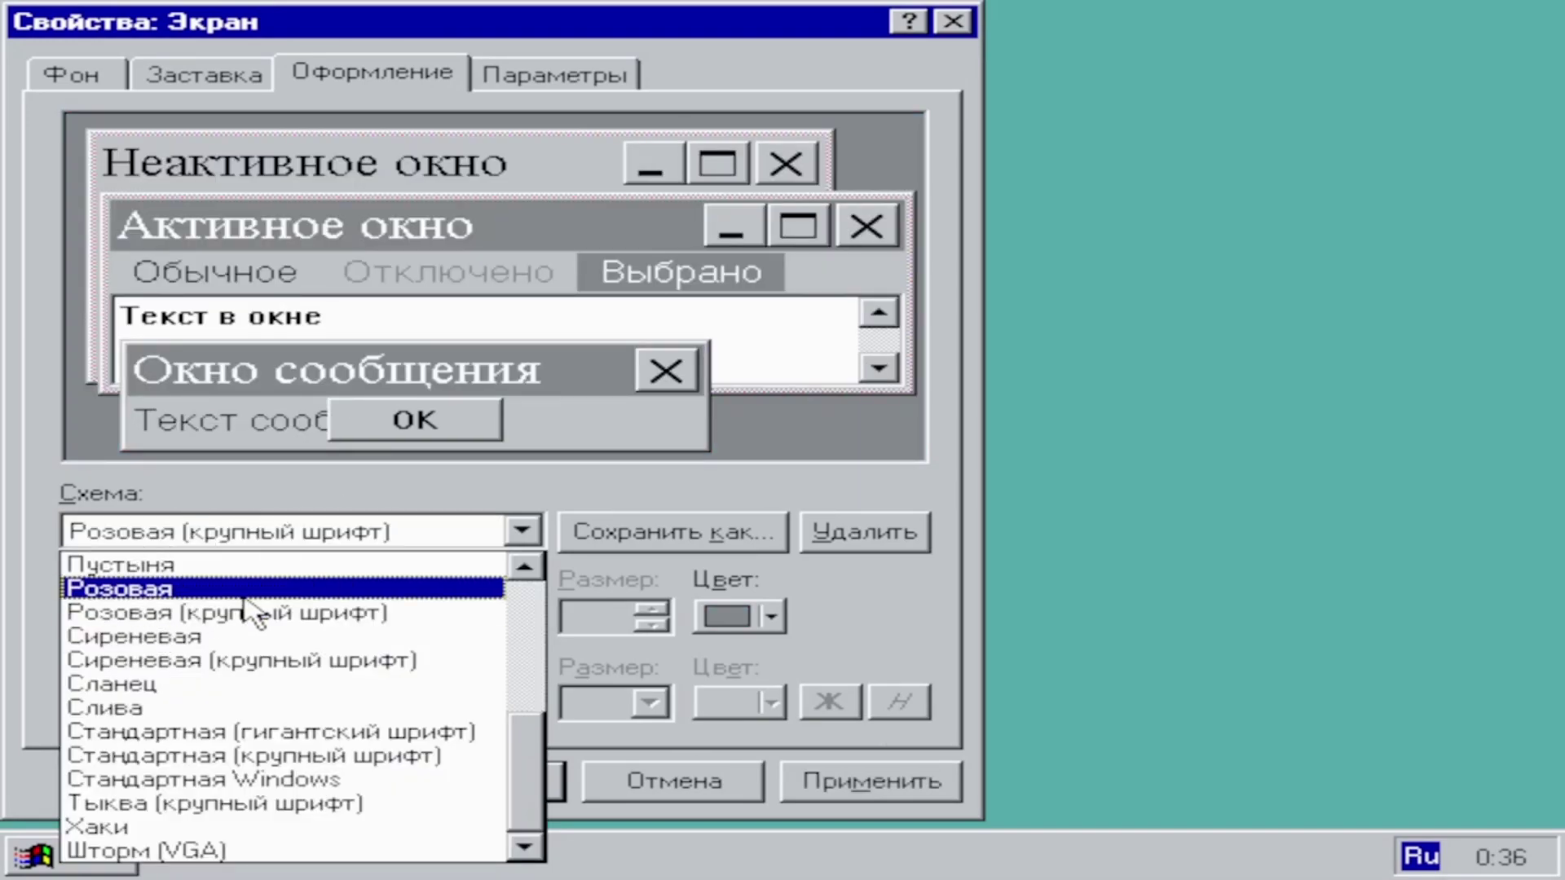
click(214, 590)
click(841, 781)
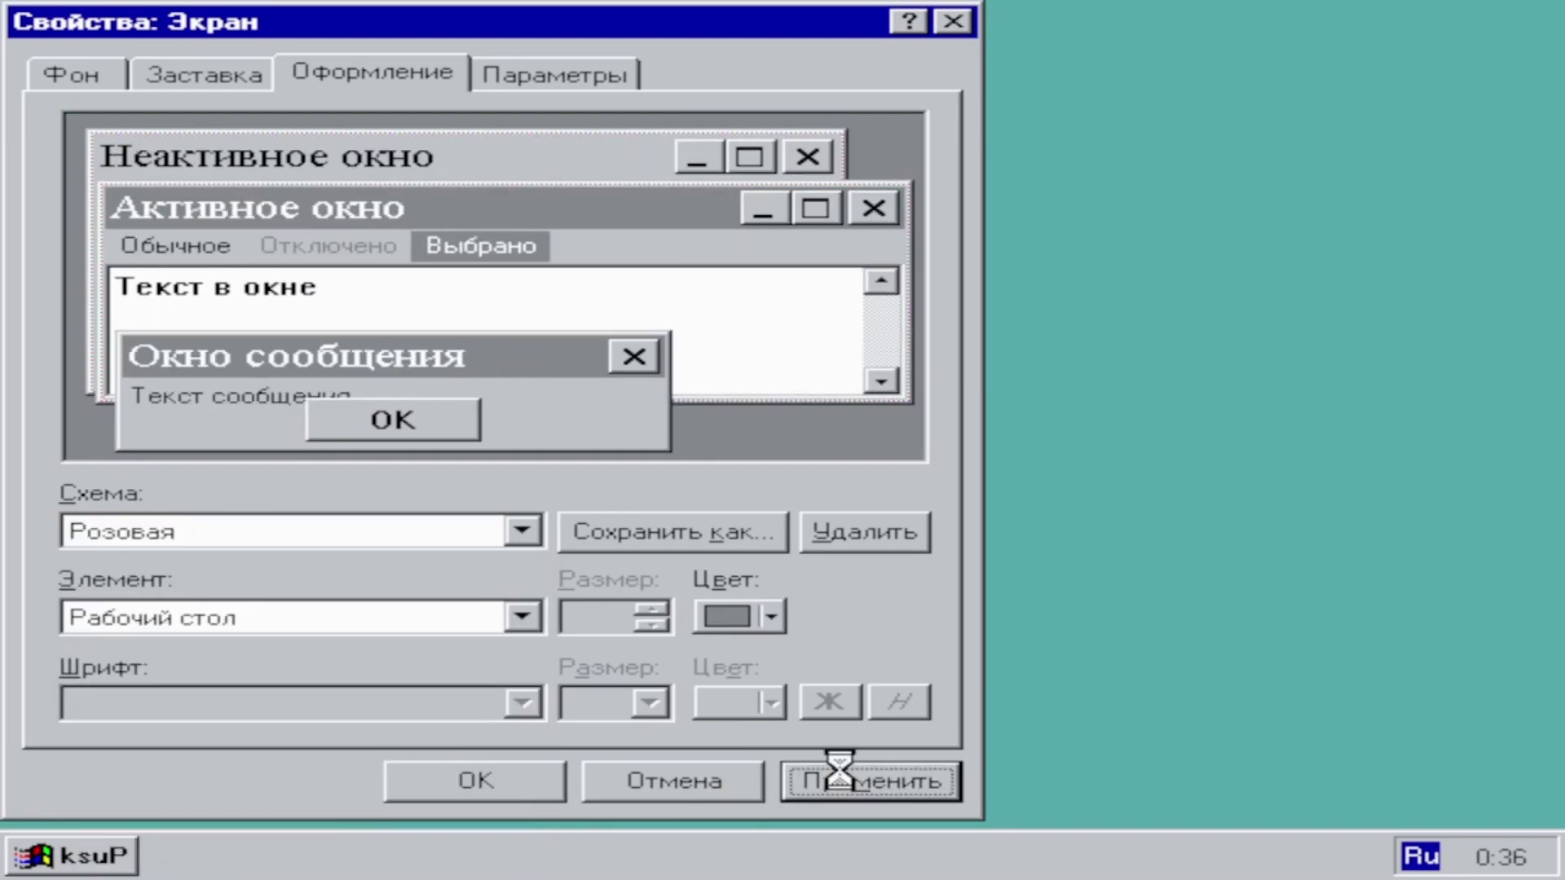
click(531, 803)
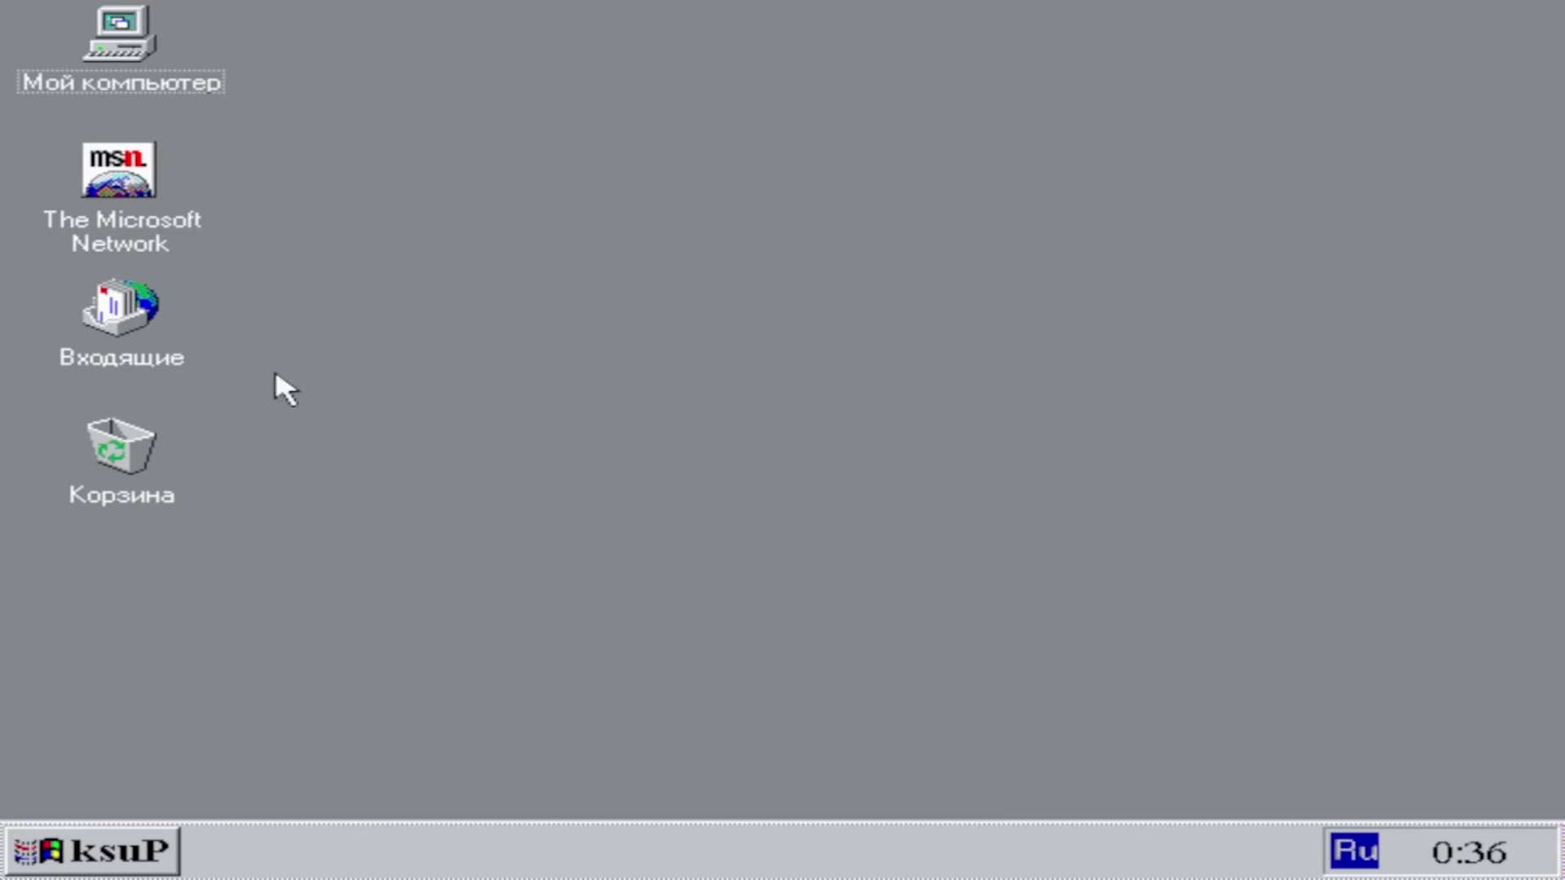
key(super)
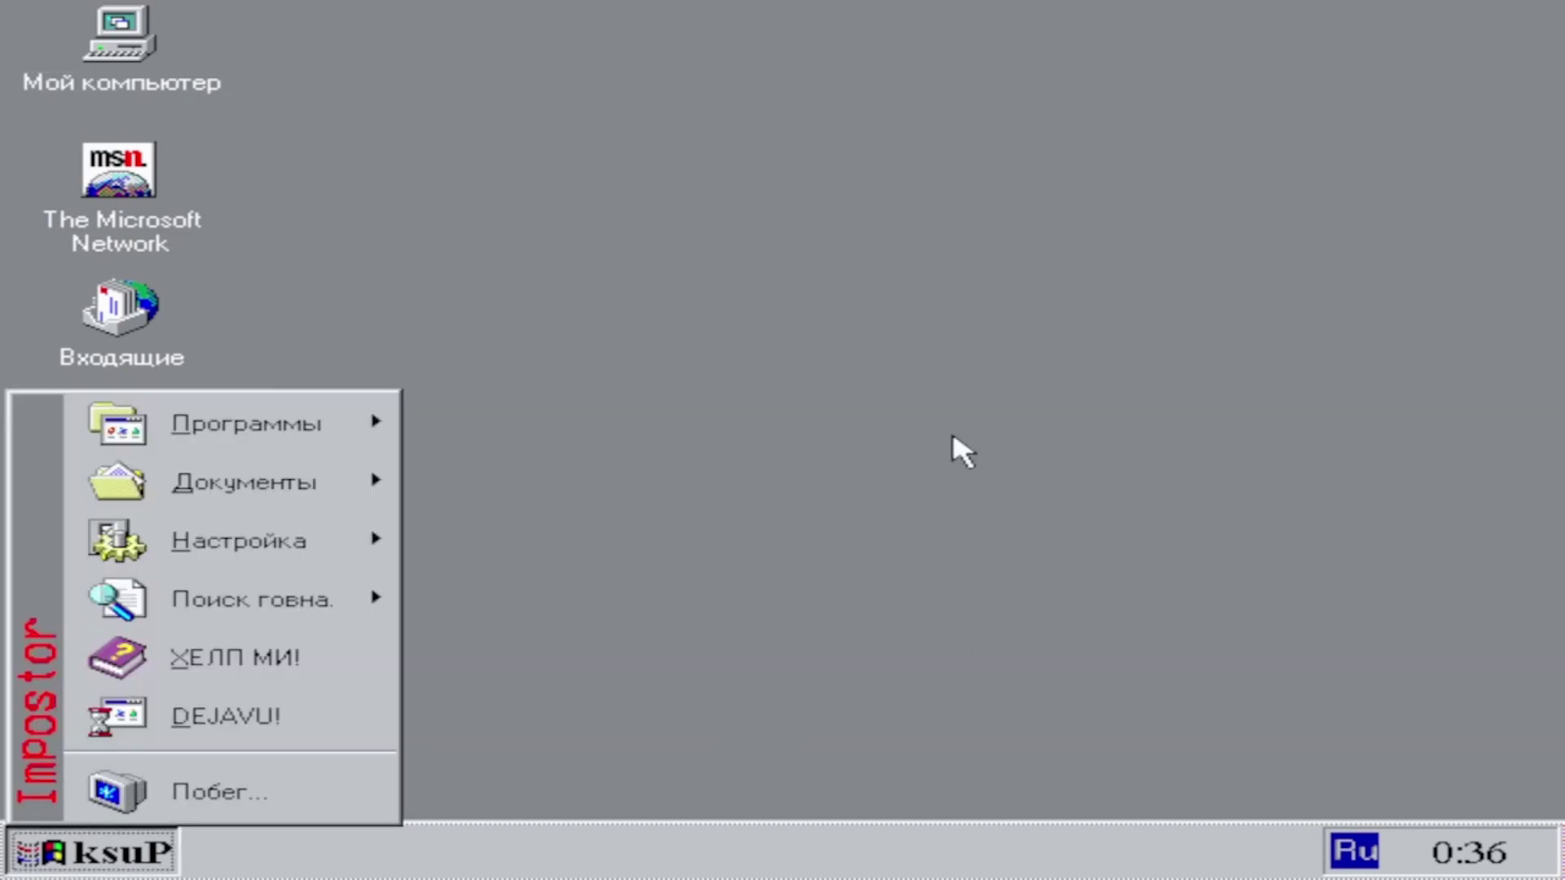
click(1123, 578)
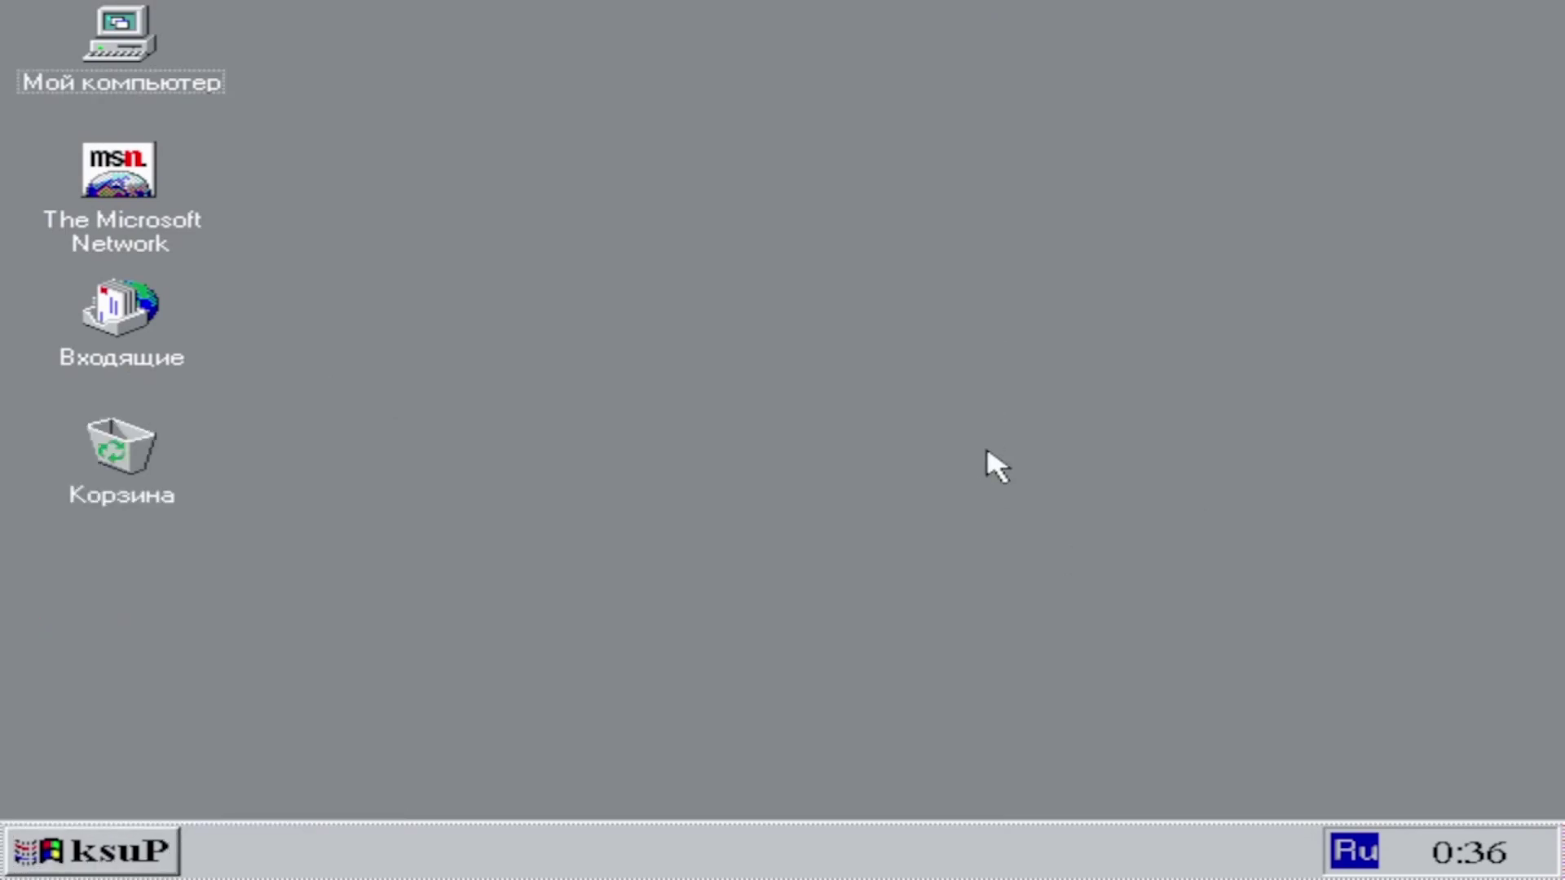
key(End)
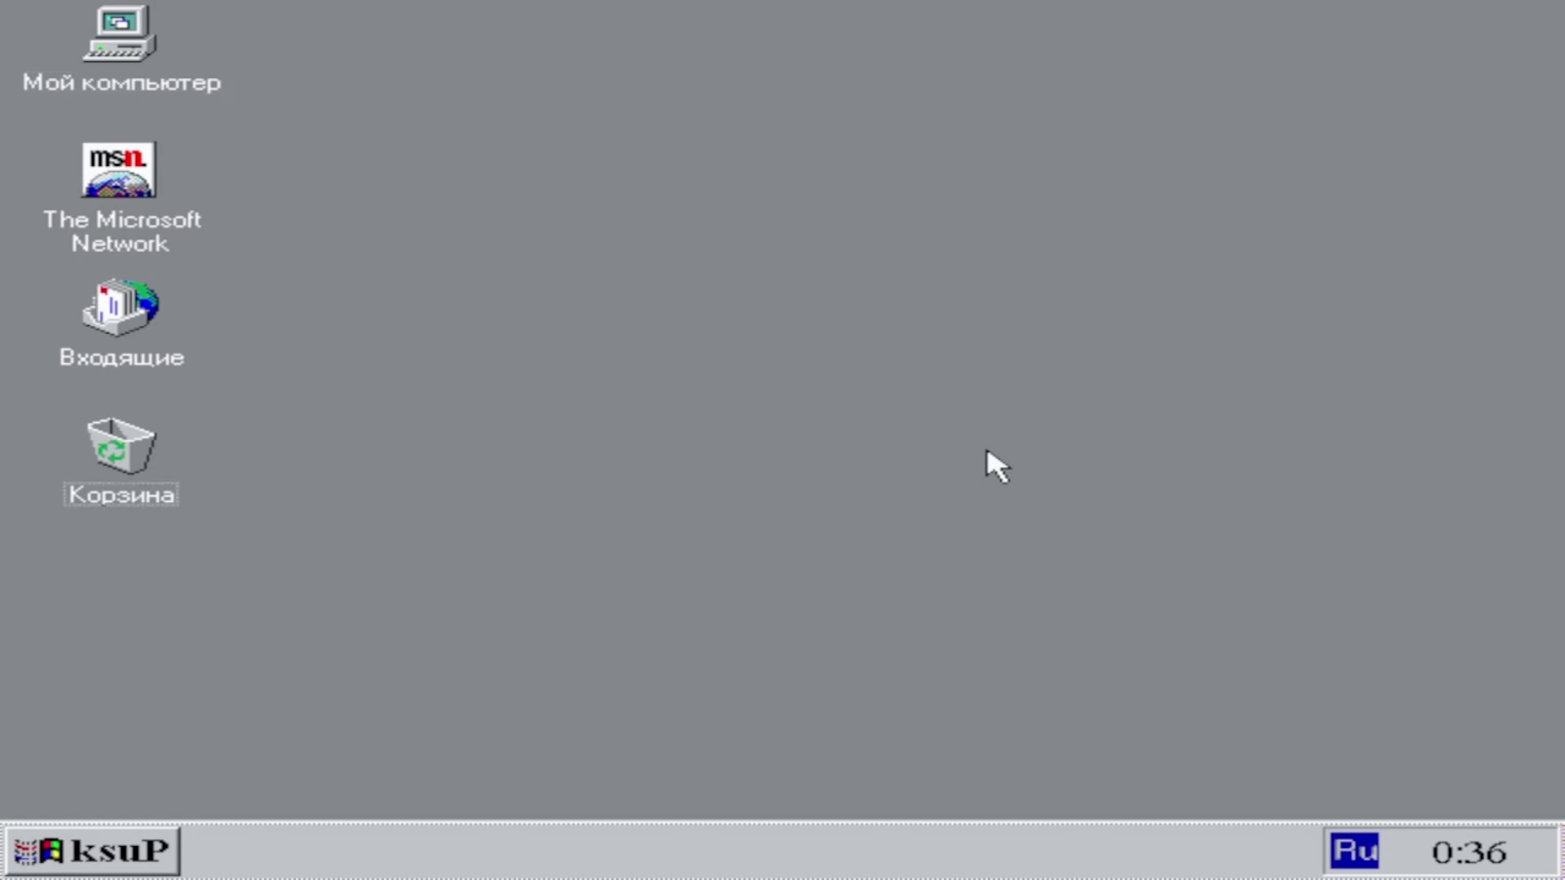